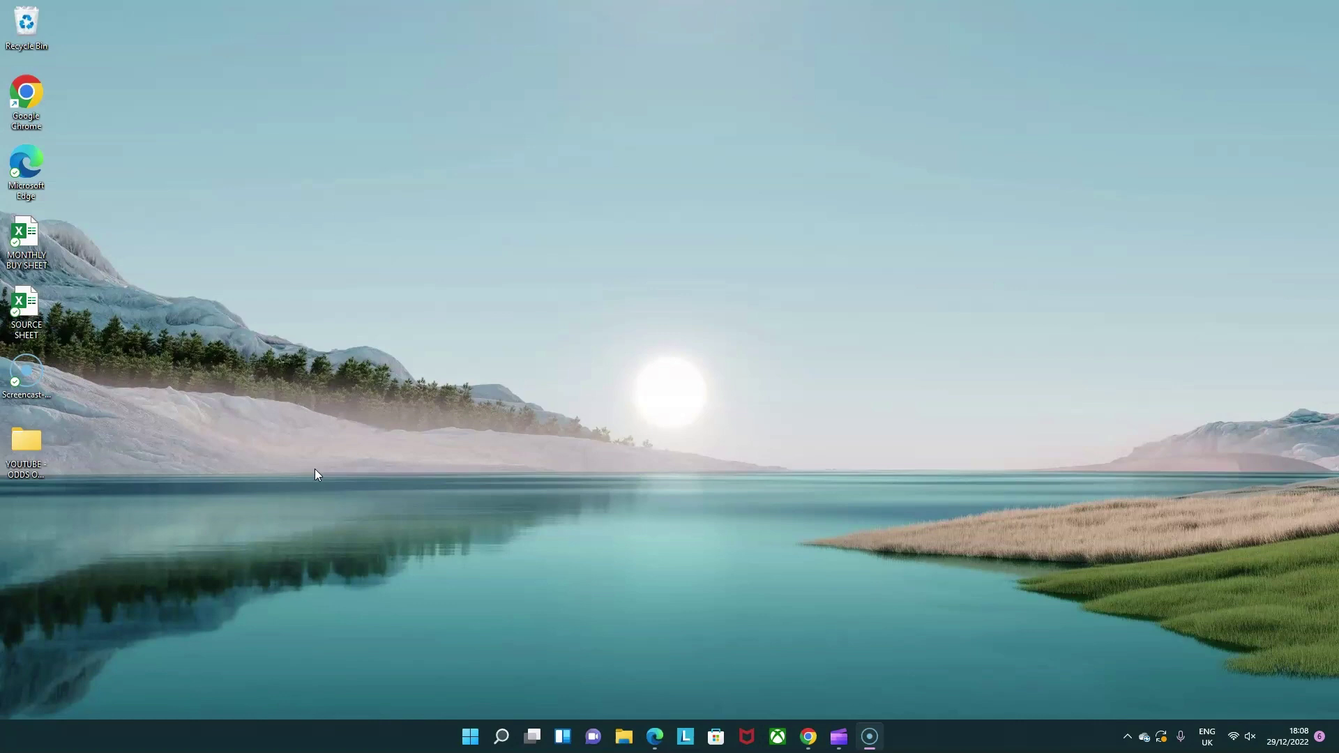
Switch to the ProfitProtector Pro inventory page in Chrome and read the explanation of the 30 Day Profit Protector Pro Boost
{"action": "left_click", "coordinate": [807, 736]}
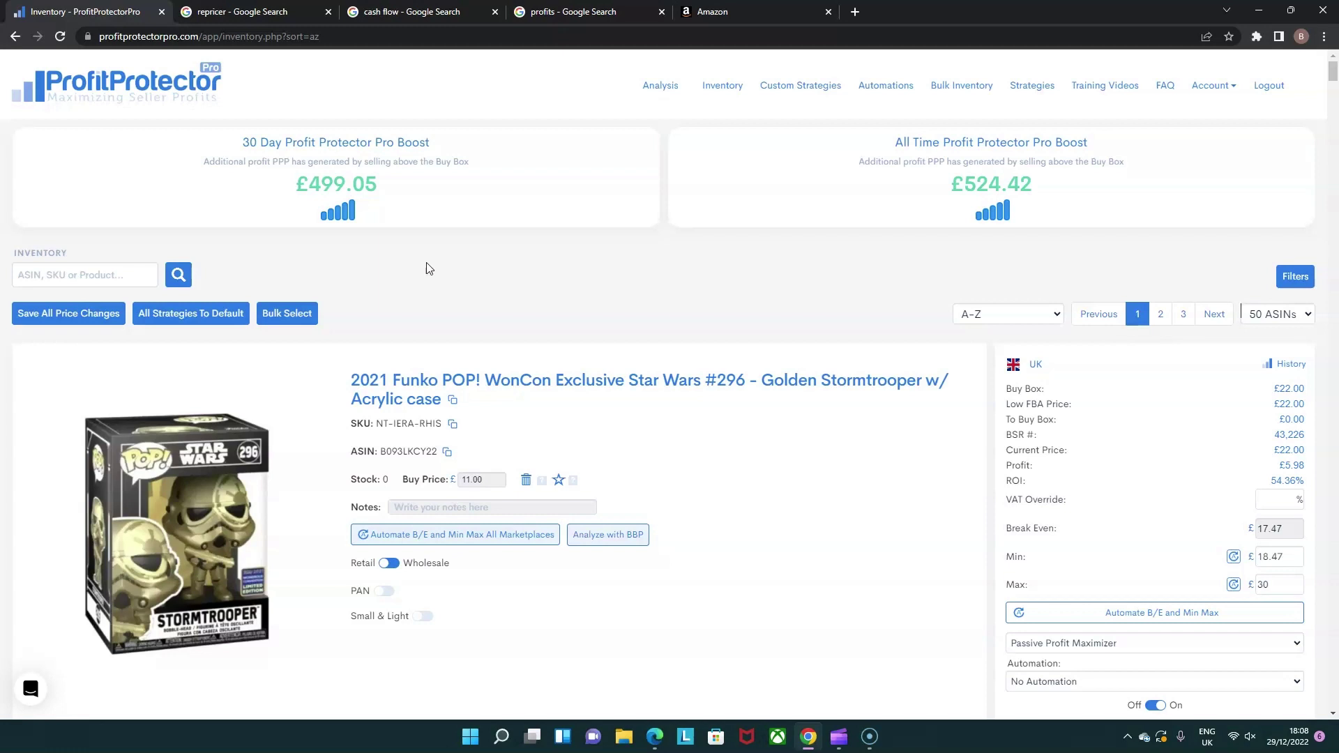
{"action": "mouse_move", "coordinate": [432, 165]}
{"action": "mouse_move", "coordinate": [348, 194]}
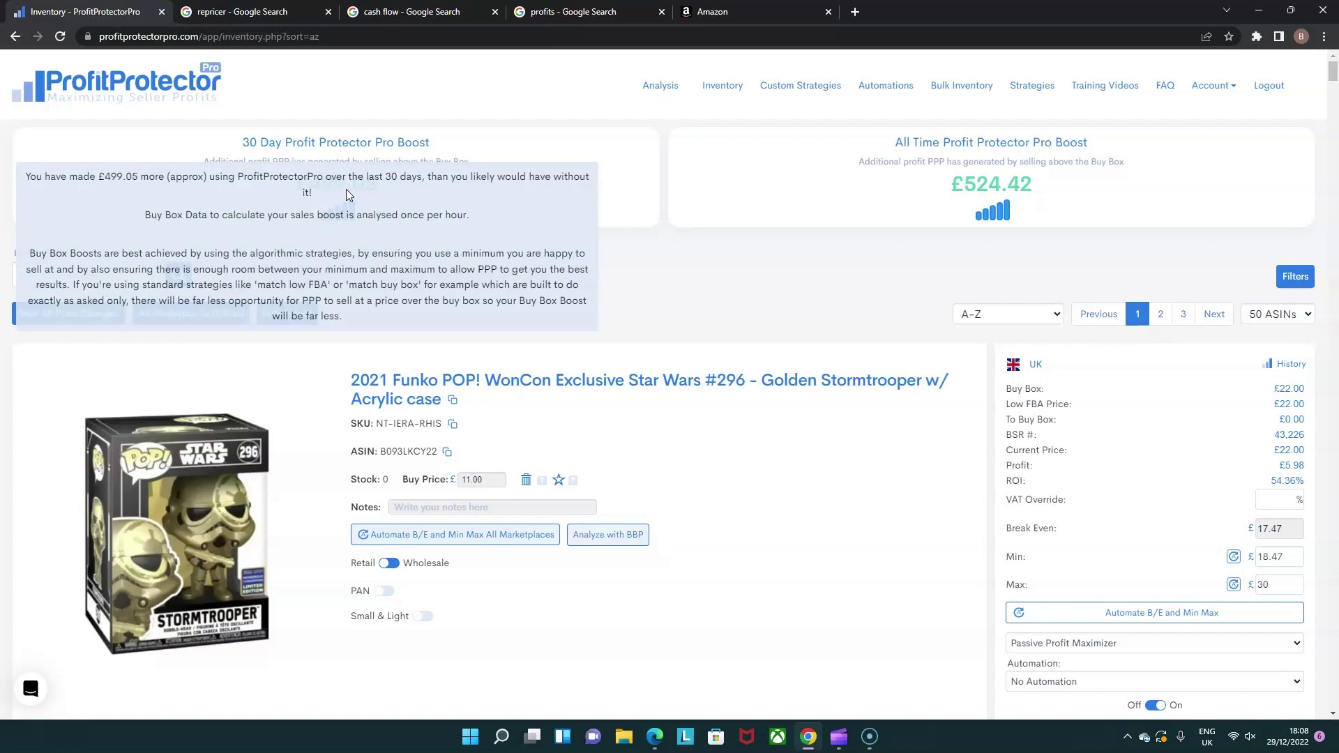
{"action": "left_click", "coordinate": [662, 323]}
{"action": "left_click", "coordinate": [349, 189]}
{"action": "mouse_move", "coordinate": [1015, 185]}
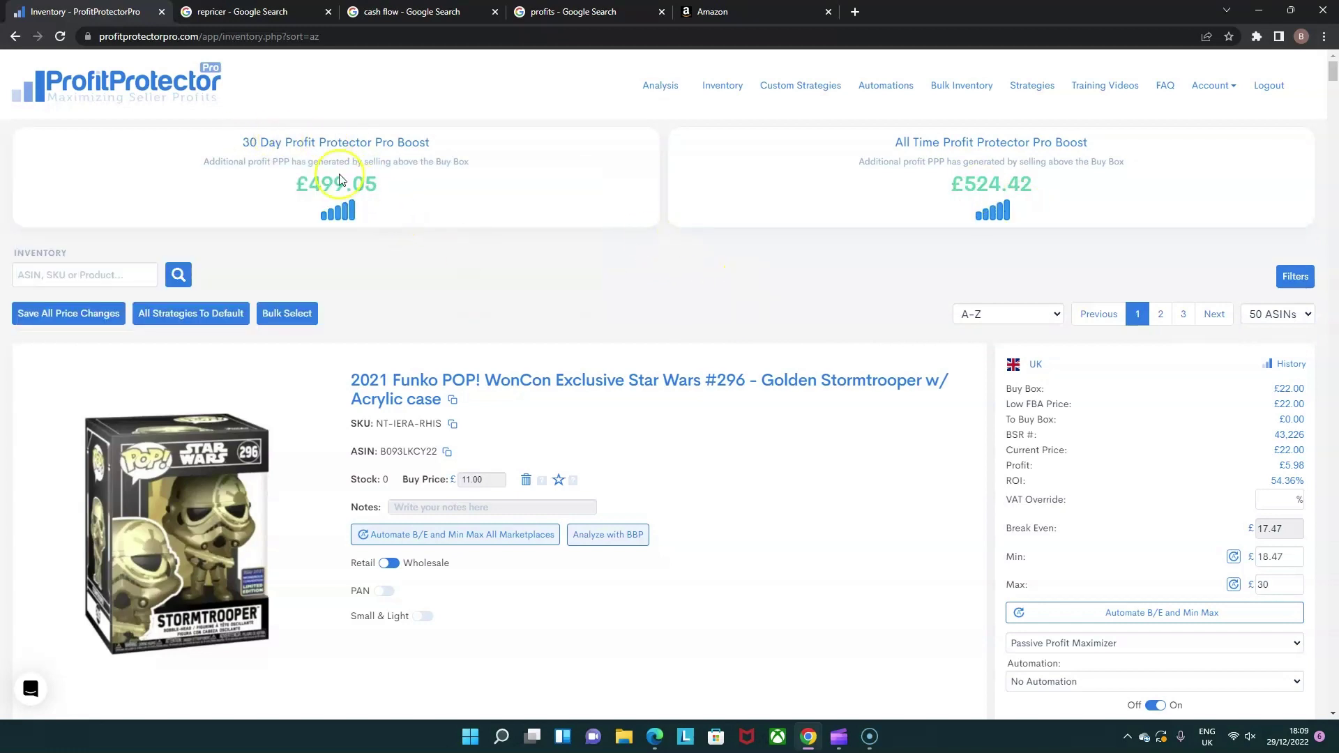
{"action": "mouse_move", "coordinate": [339, 180]}
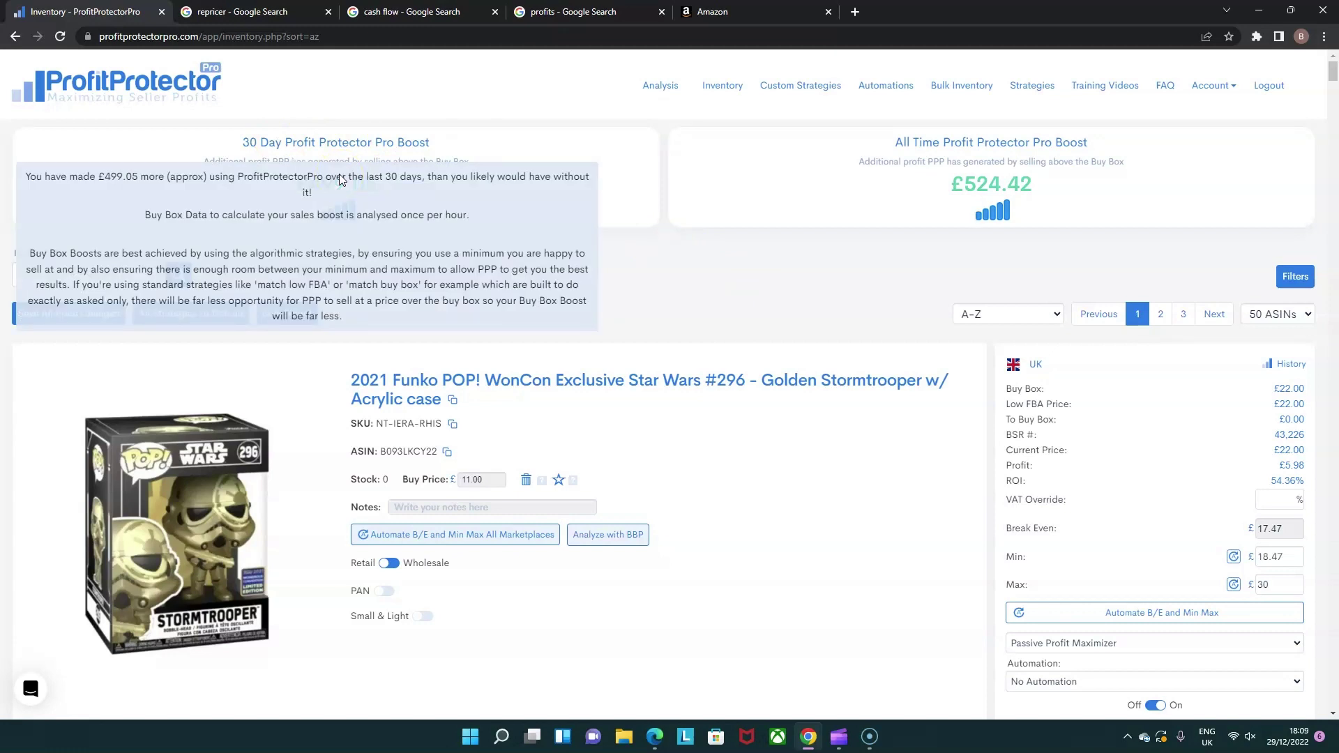
{"action": "left_click", "coordinate": [403, 244]}
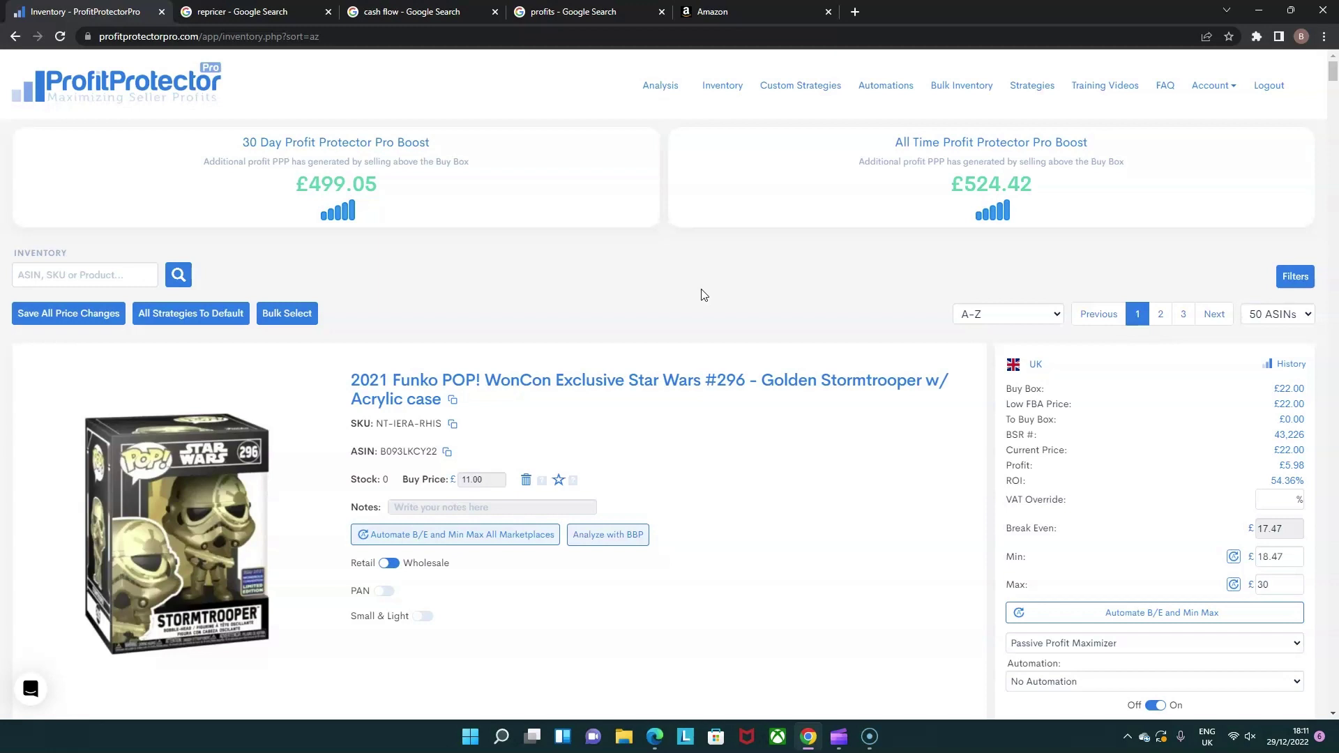
Look over the first listings in the inventory and browse the image search results for "repricer"
{"action": "scroll", "coordinate": [694, 328], "scroll_direction": "down", "scroll_amount": 1}
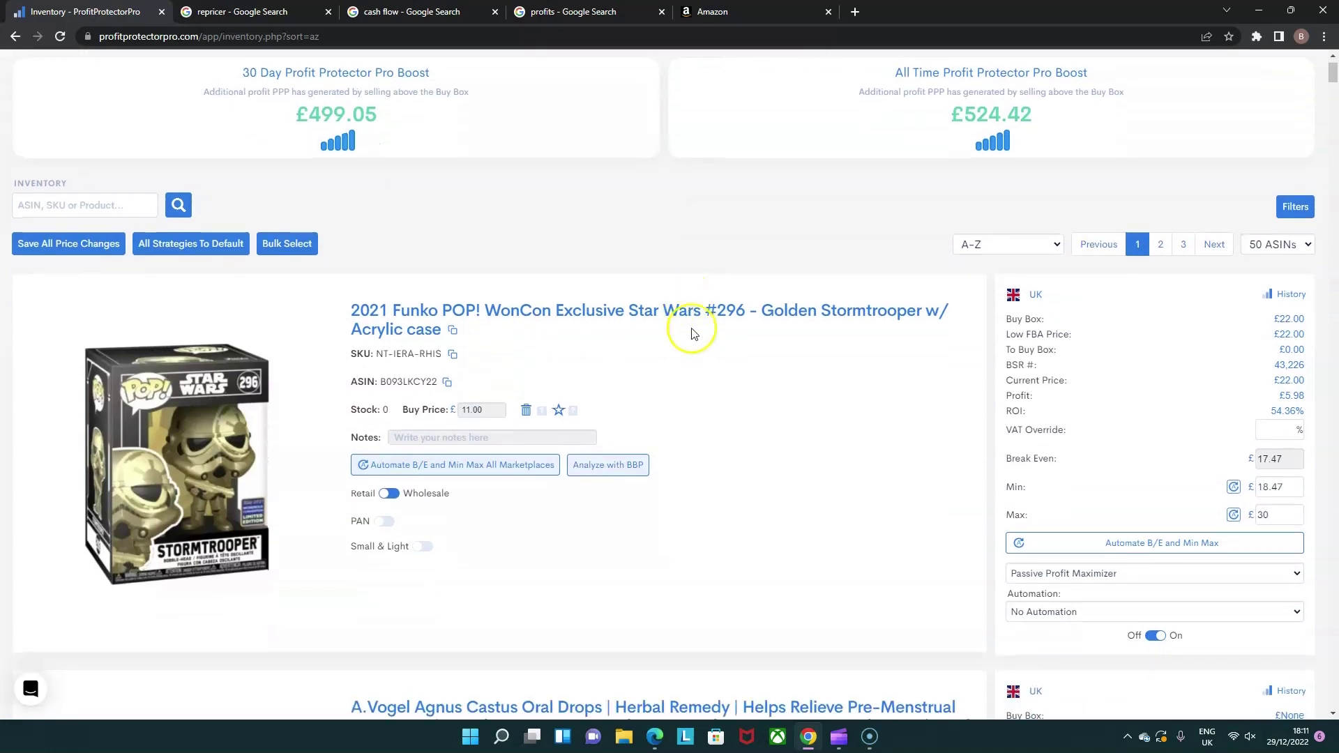
{"action": "scroll", "coordinate": [675, 335], "scroll_direction": "down", "scroll_amount": 2}
{"action": "scroll", "coordinate": [674, 337], "scroll_direction": "down", "scroll_amount": 3}
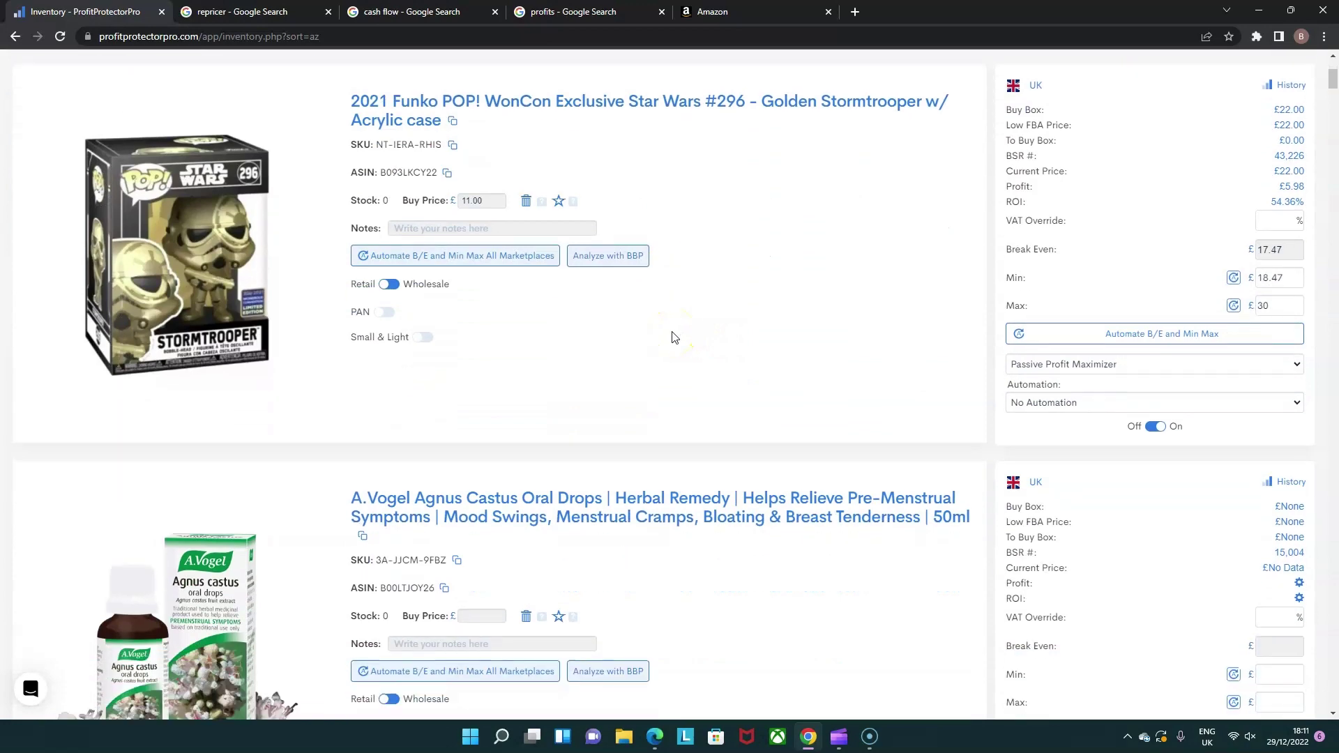
{"action": "scroll", "coordinate": [733, 344], "scroll_direction": "up", "scroll_amount": 3}
{"action": "scroll", "coordinate": [733, 347], "scroll_direction": "up", "scroll_amount": 1}
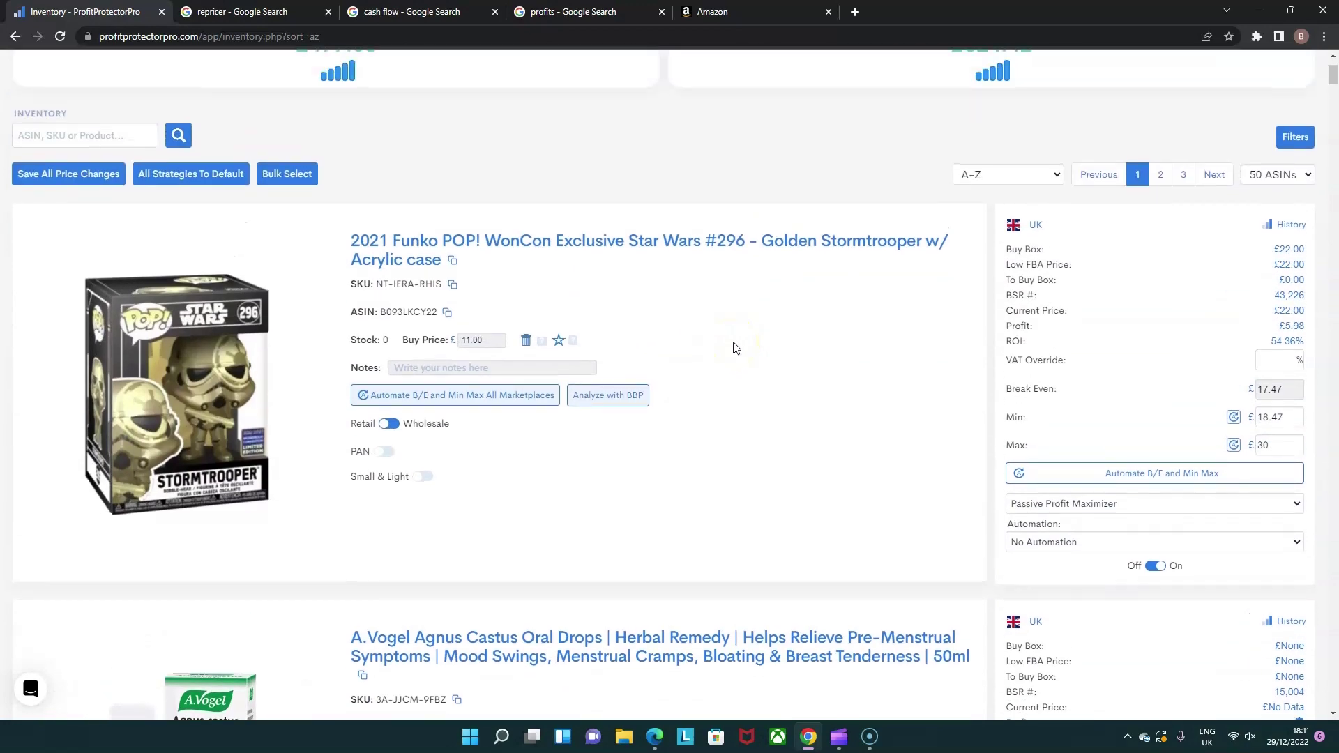
{"action": "left_click", "coordinate": [244, 12]}
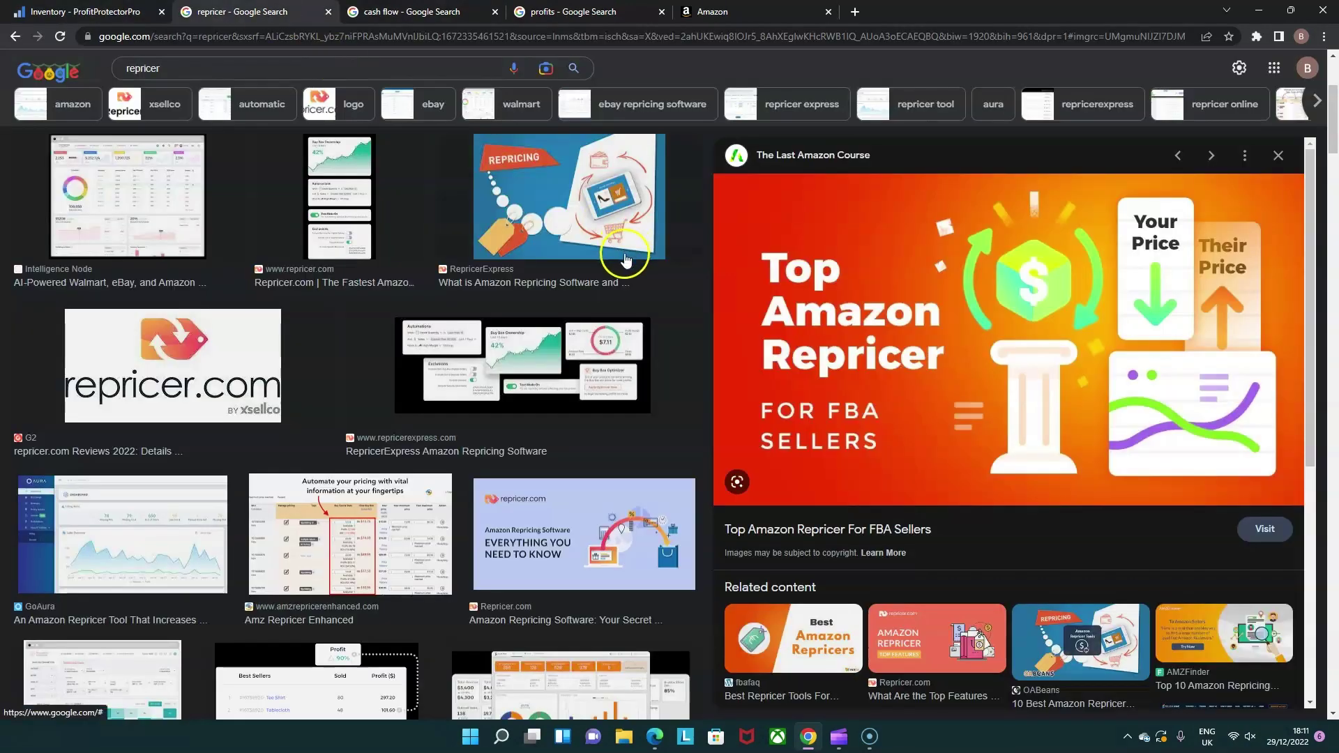
{"action": "scroll", "coordinate": [614, 313], "scroll_direction": "up", "scroll_amount": 3}
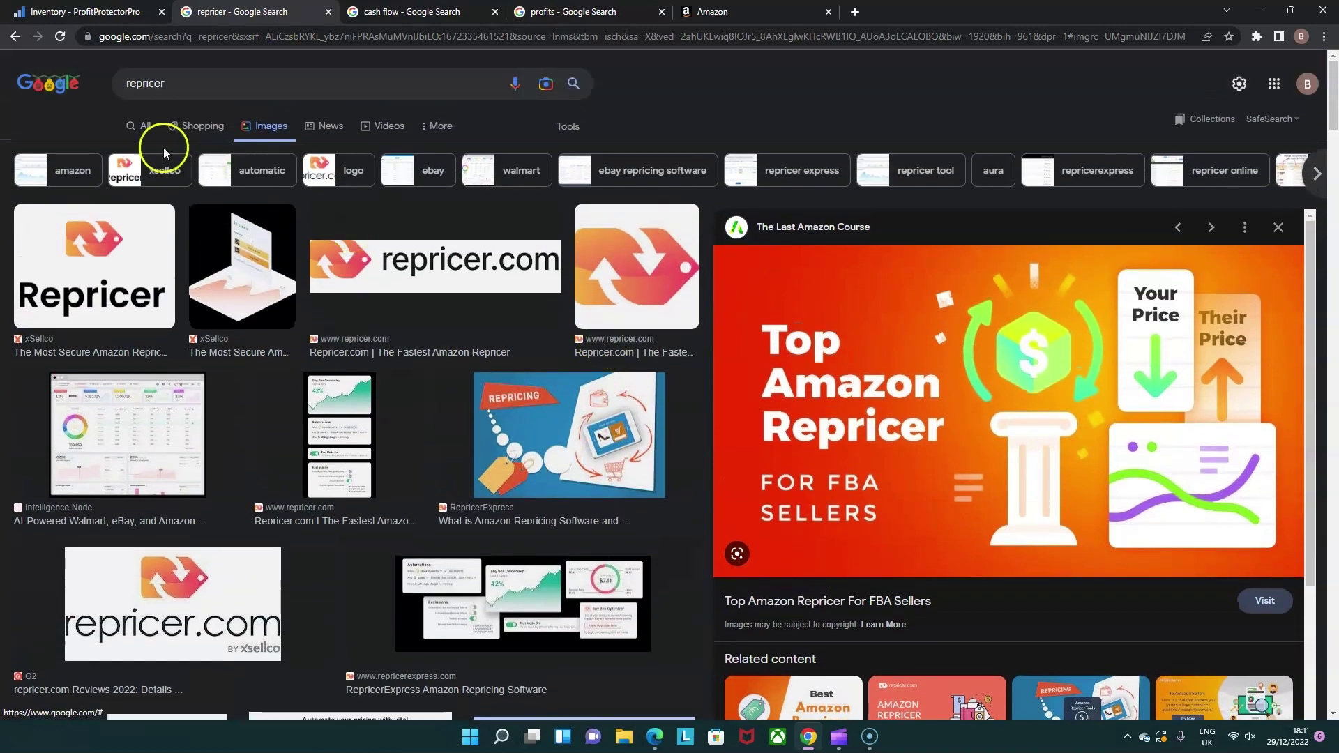
{"action": "scroll", "coordinate": [606, 329], "scroll_direction": "down", "scroll_amount": 3}
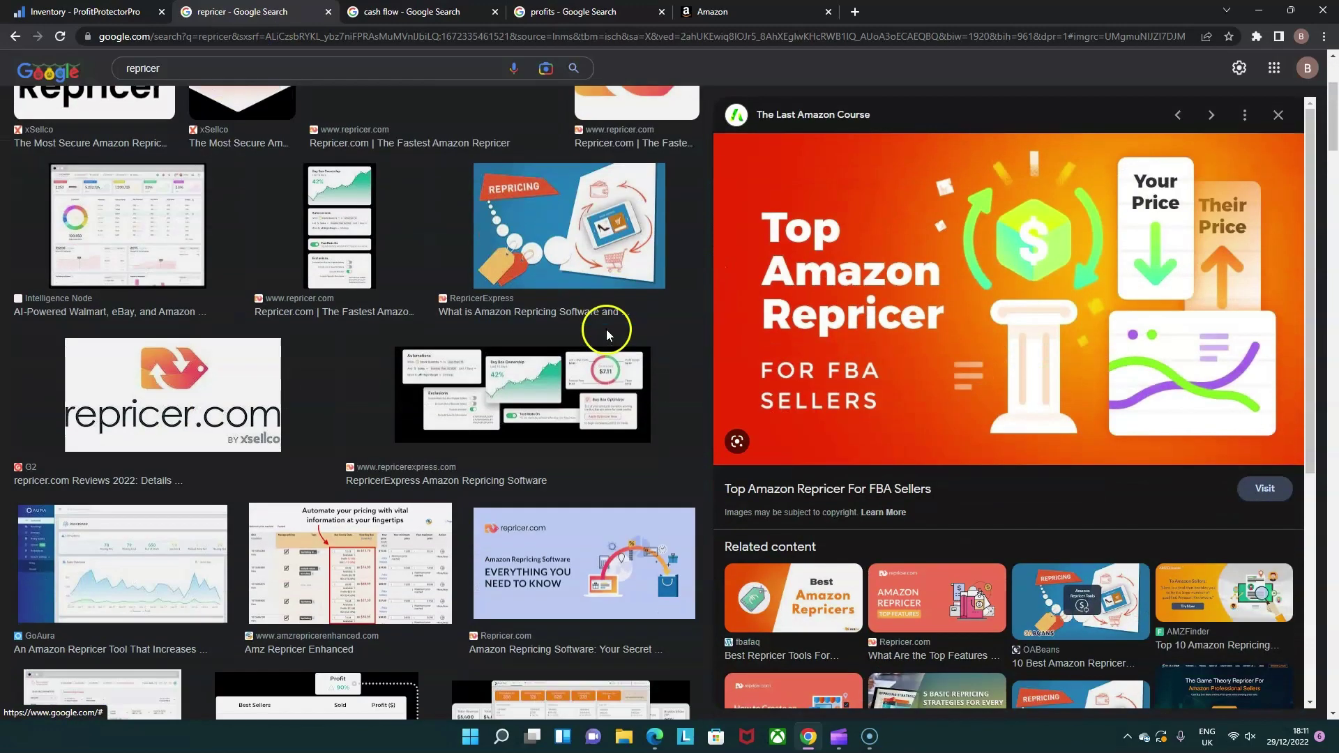
{"action": "scroll", "coordinate": [346, 362], "scroll_direction": "up", "scroll_amount": 3}
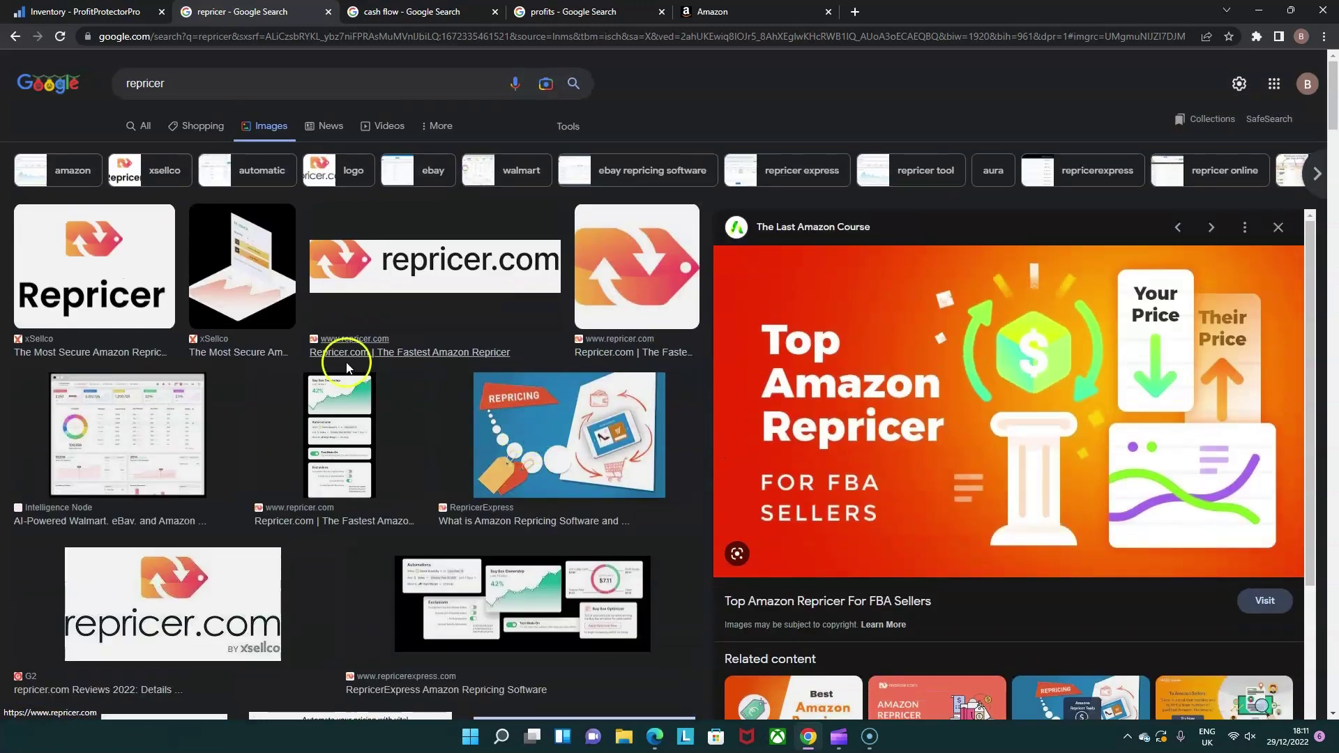
Return to the inventory, set the Golden Stormtrooper listing's minimum price to £15 and save the change
{"action": "key", "text": "ctrl+1"}
{"action": "scroll", "coordinate": [820, 415], "scroll_direction": "down", "scroll_amount": 1}
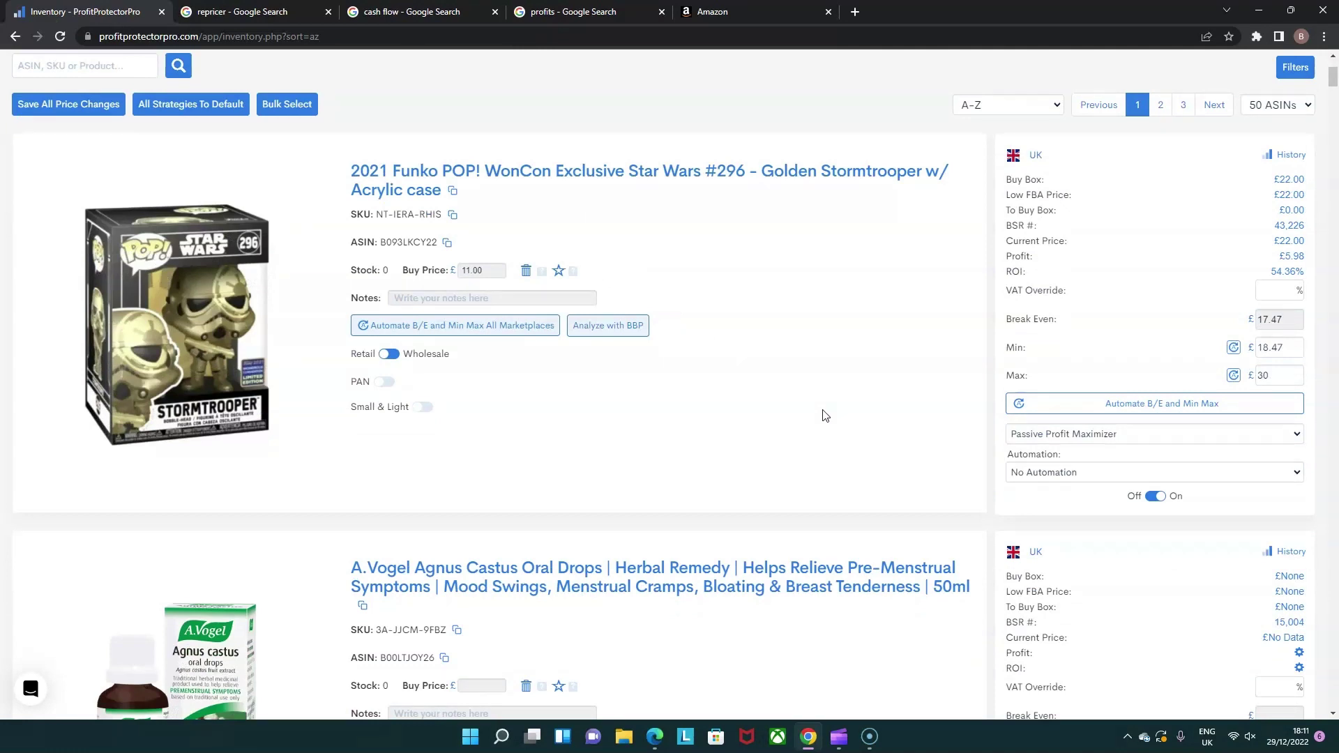
{"action": "double_click", "coordinate": [1274, 346]}
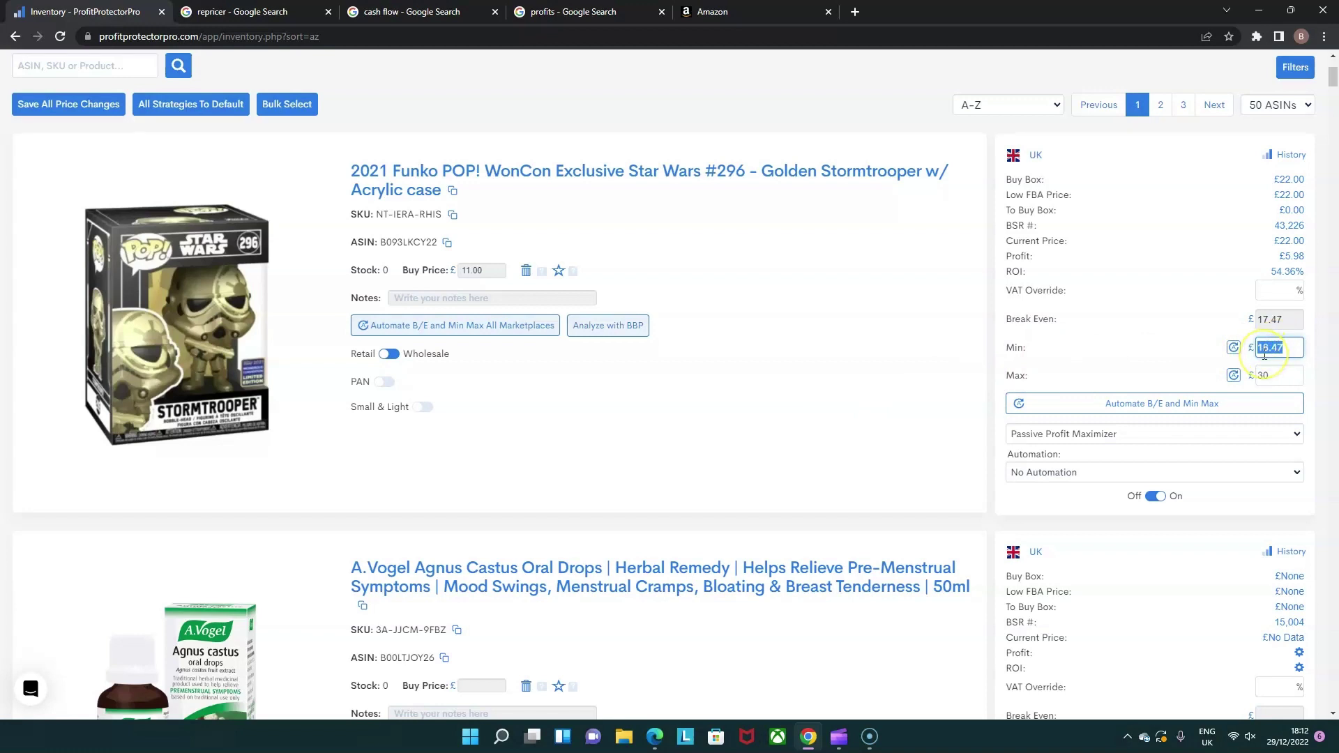
{"action": "type", "text": "15"}
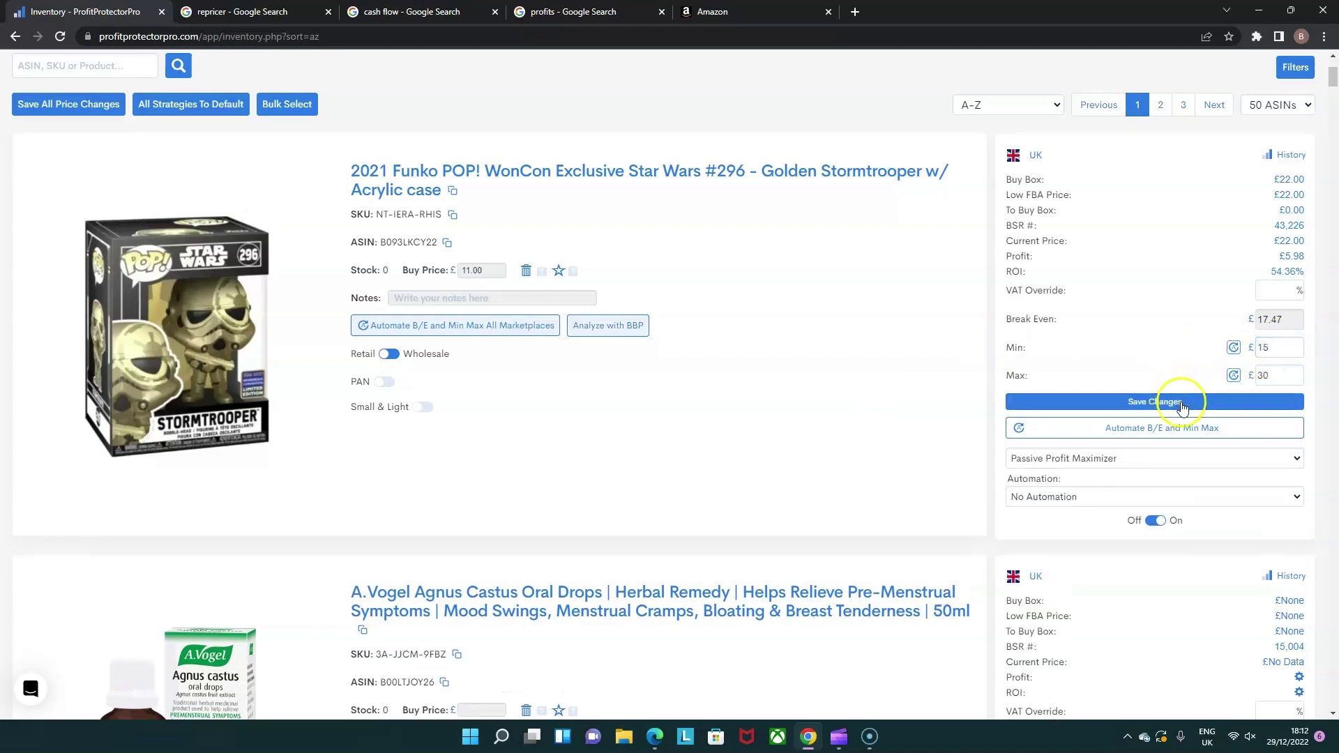
{"action": "left_click", "coordinate": [1182, 405]}
Set the Golden Stormtrooper listing's maximum price to £30, save it and start the automatic maximum price calculation
{"action": "double_click", "coordinate": [1262, 375]}
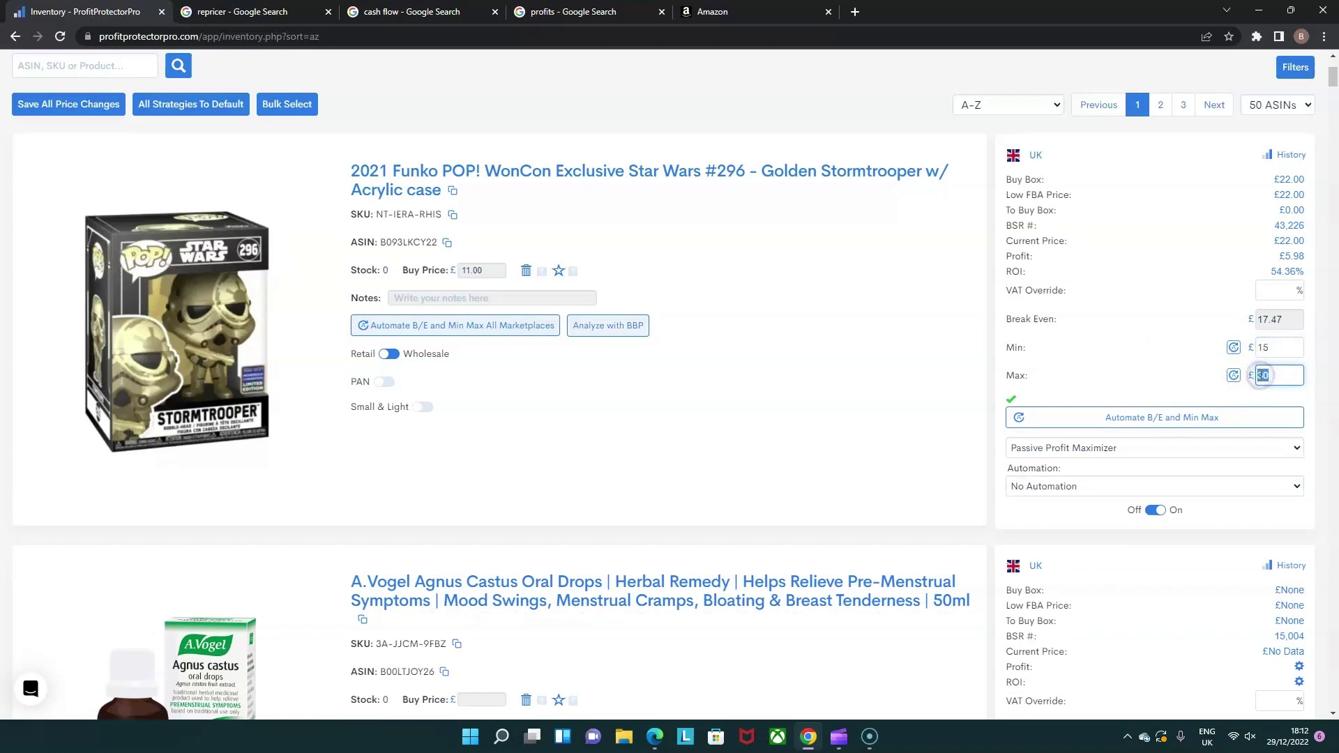
{"action": "type", "text": "30"}
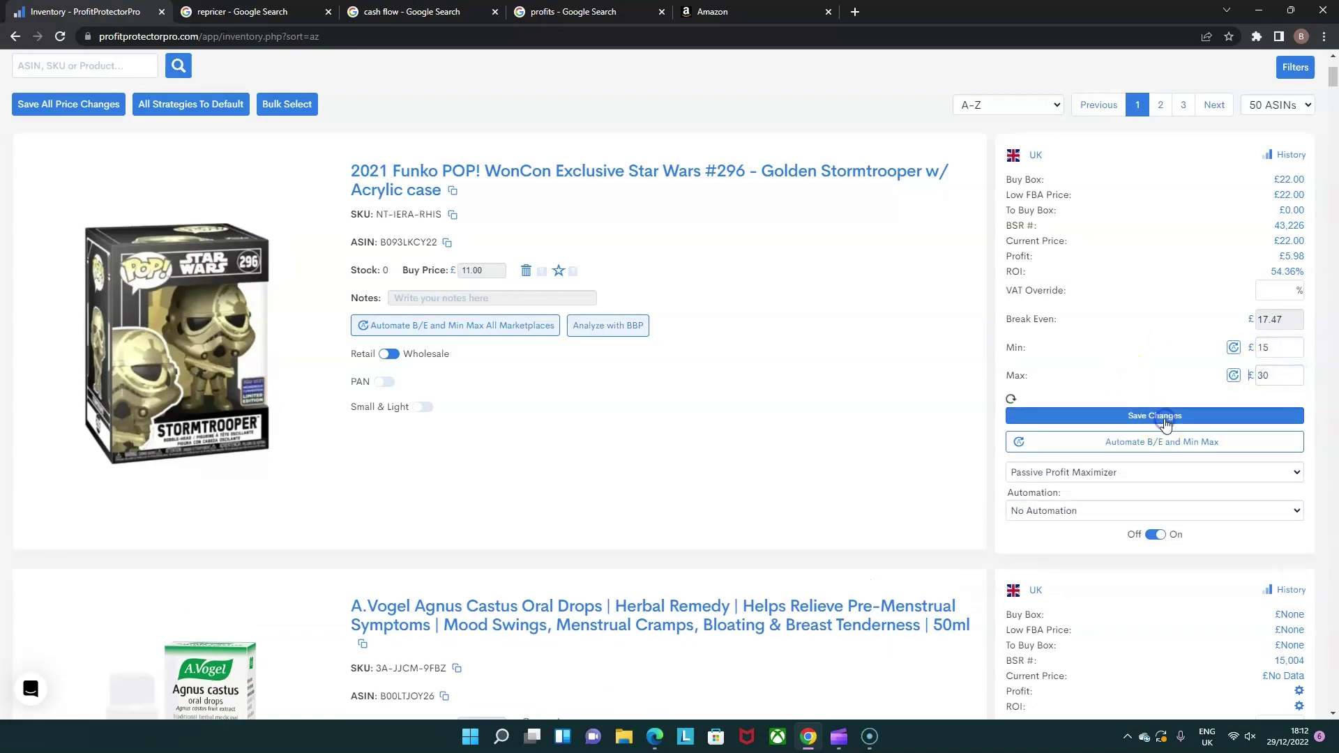
{"action": "double_click", "coordinate": [1266, 374]}
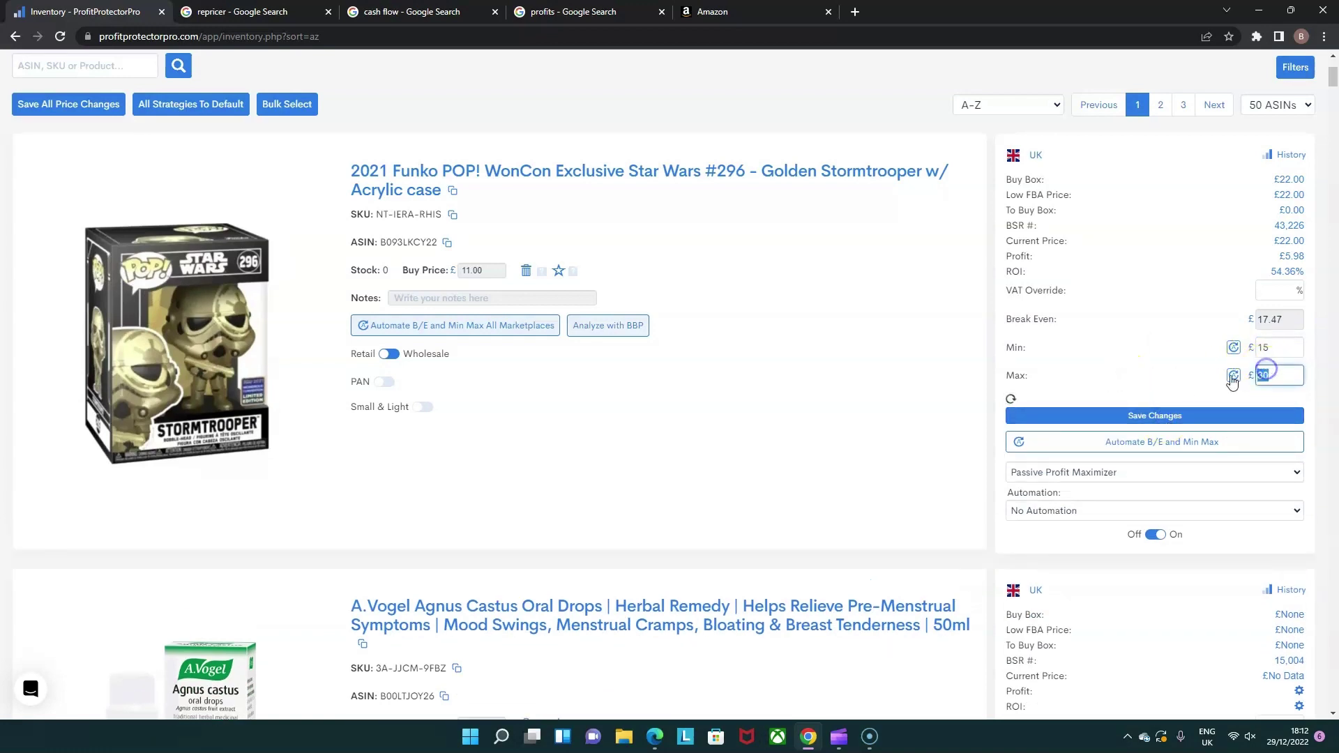
{"action": "left_click", "coordinate": [1234, 378]}
{"action": "left_click", "coordinate": [648, 390]}
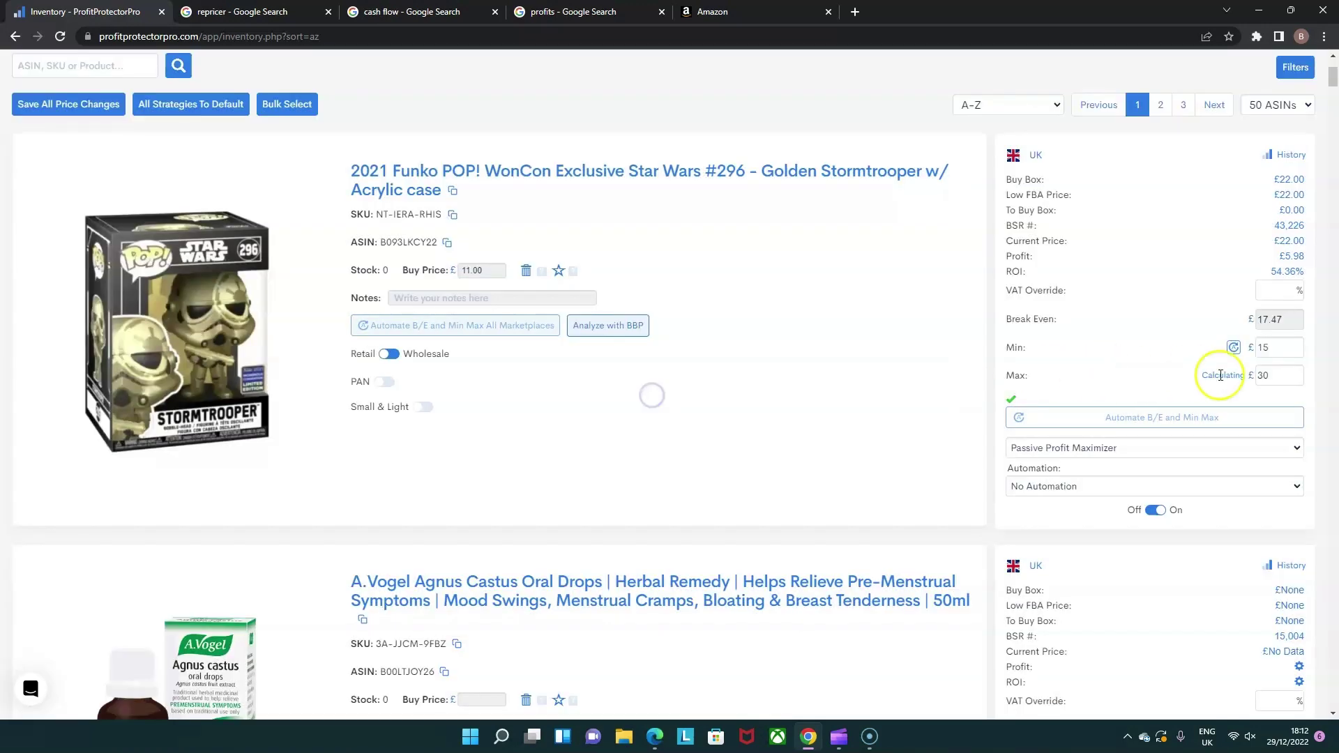
Review the Golden Stormtrooper listing's minimum and maximum prices and save its price settings again
{"action": "double_click", "coordinate": [1278, 376]}
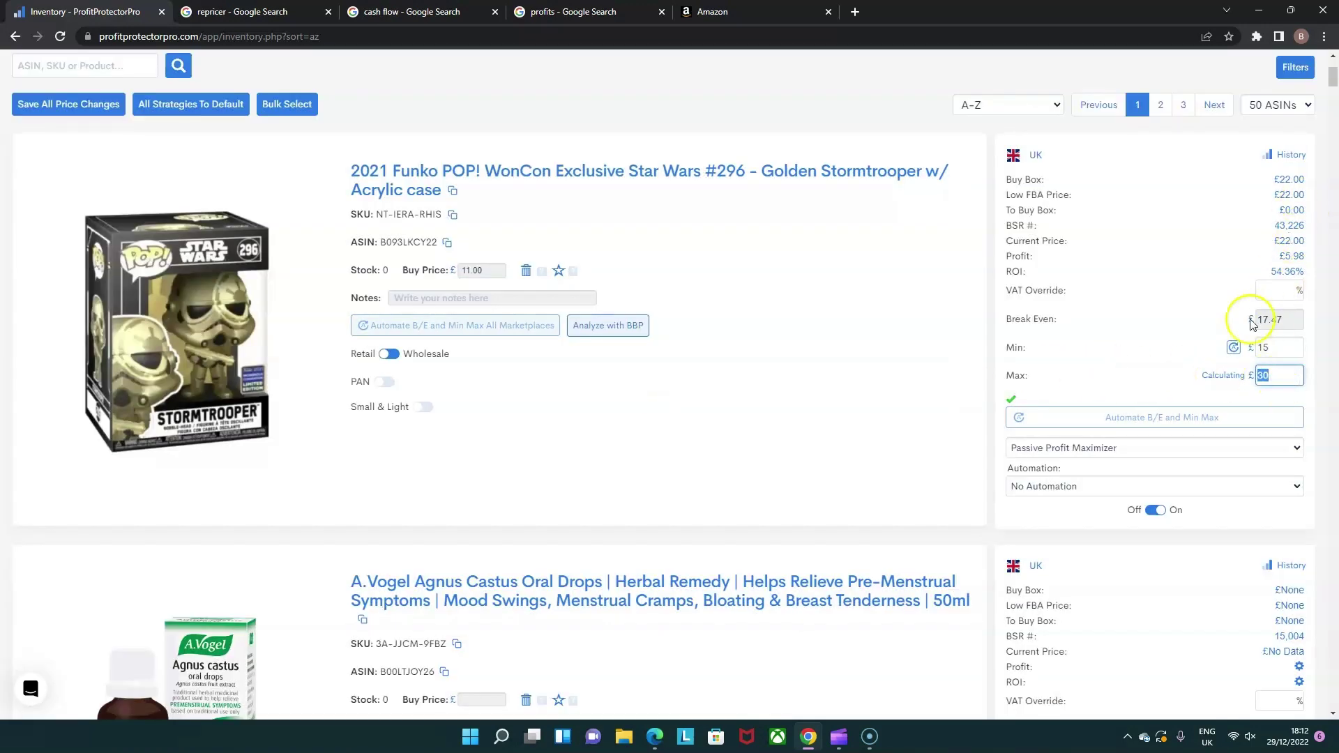
{"action": "left_click", "coordinate": [1145, 342]}
{"action": "left_click_drag", "start_coordinate": [1263, 375], "coordinate": [1258, 374]}
{"action": "scroll", "coordinate": [627, 361], "scroll_direction": "up", "scroll_amount": 3}
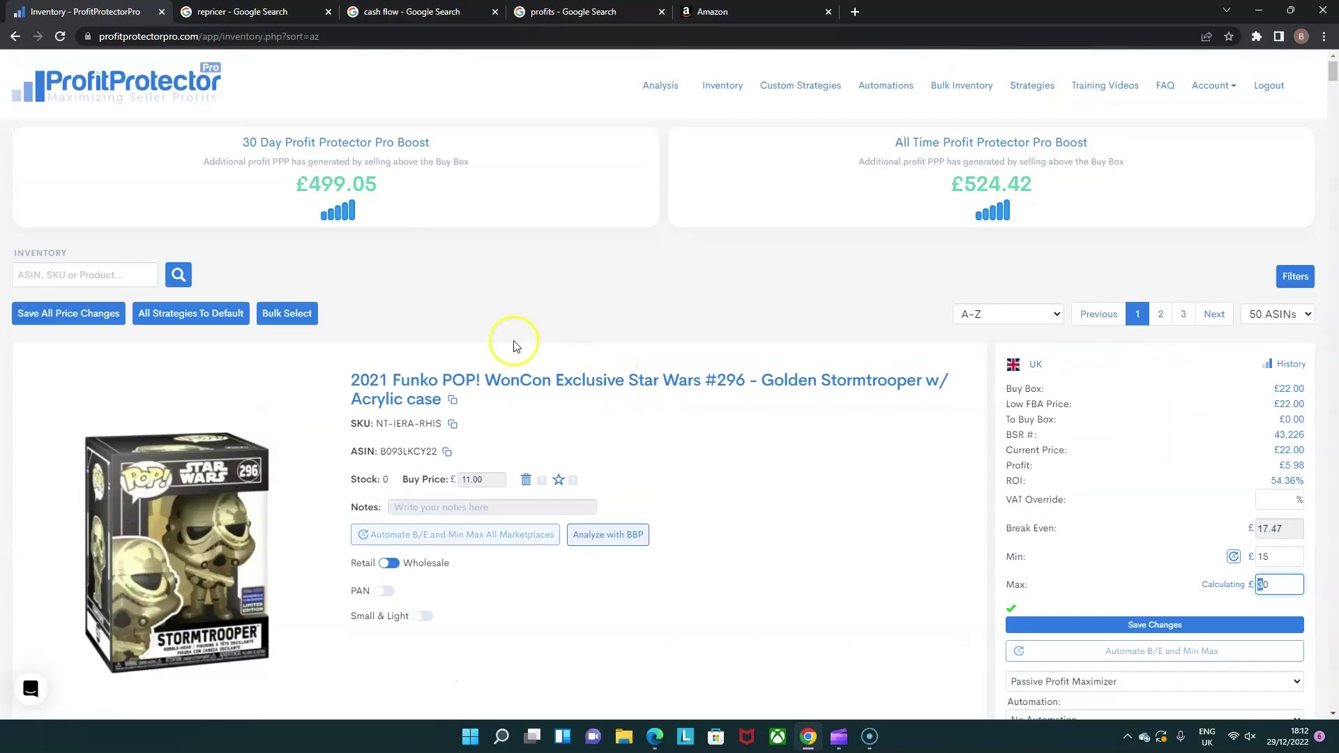
{"action": "scroll", "coordinate": [768, 370], "scroll_direction": "down", "scroll_amount": 1}
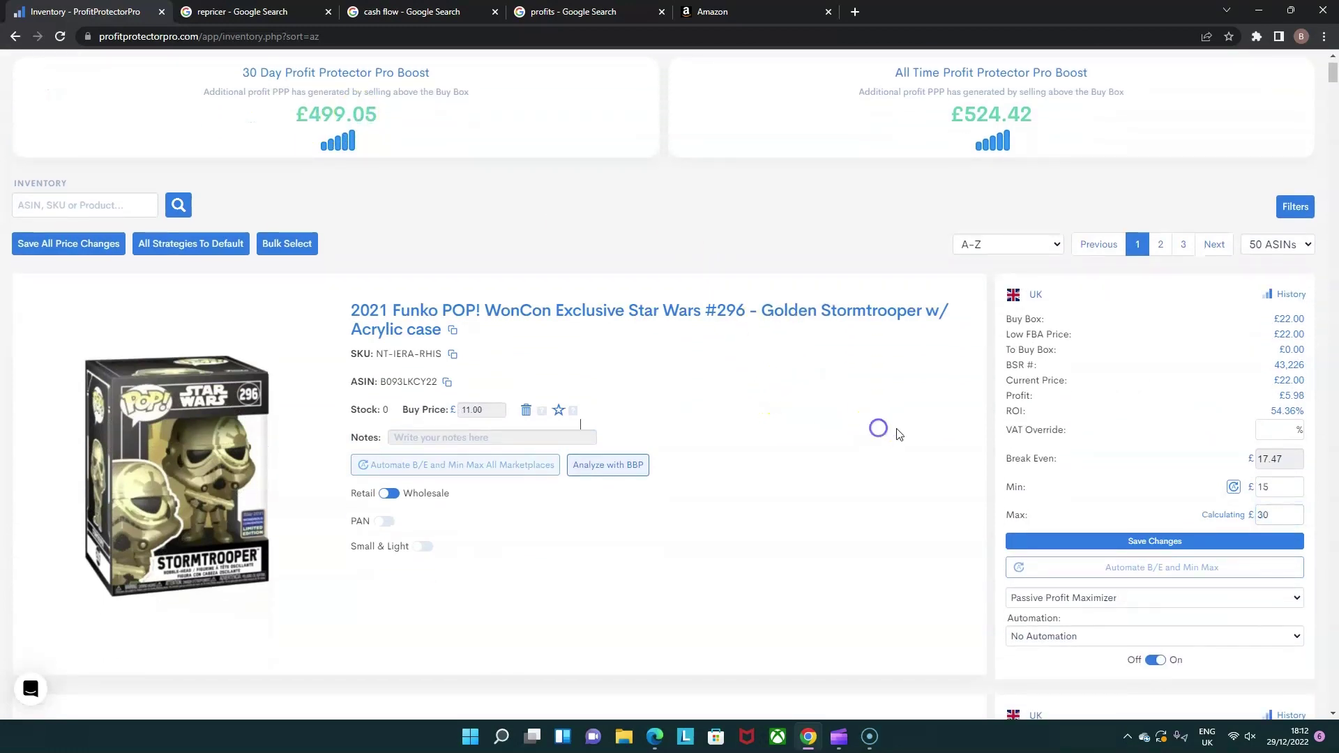
{"action": "scroll", "coordinate": [771, 375], "scroll_direction": "up", "scroll_amount": 1}
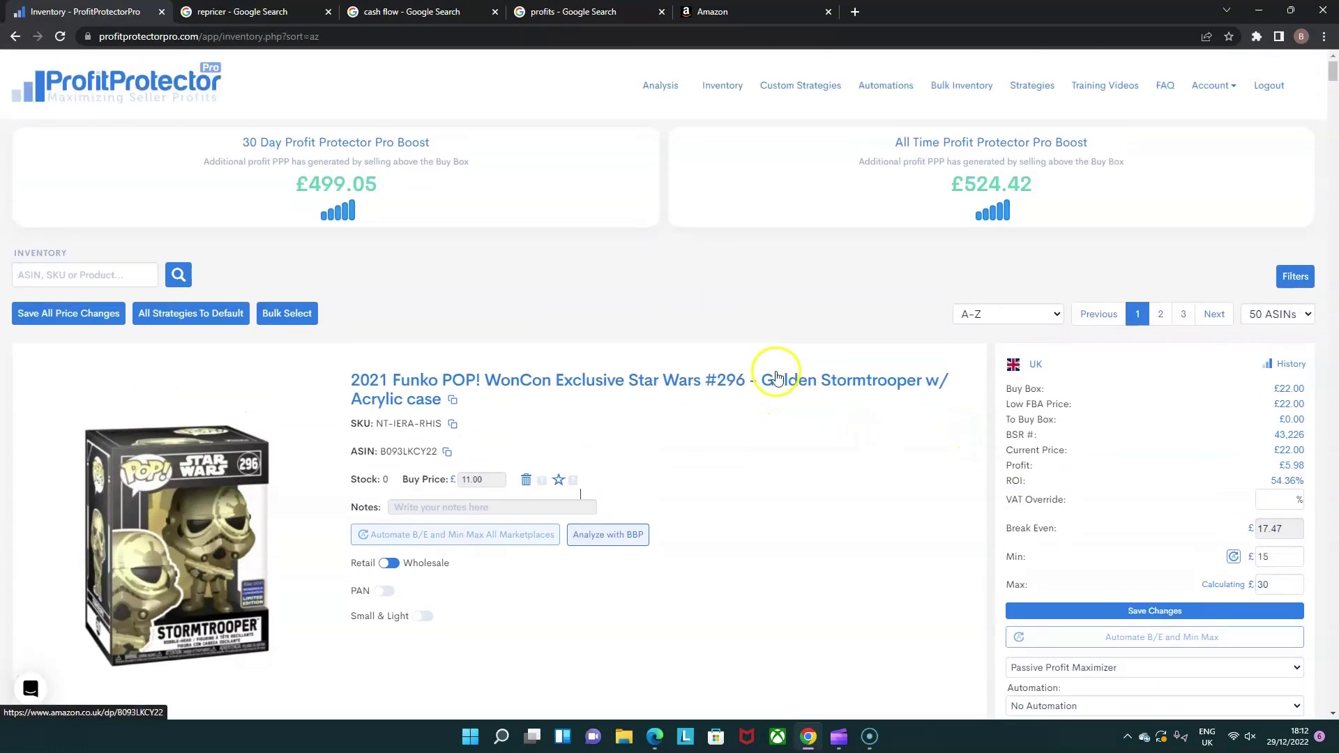
{"action": "double_click", "coordinate": [1266, 556]}
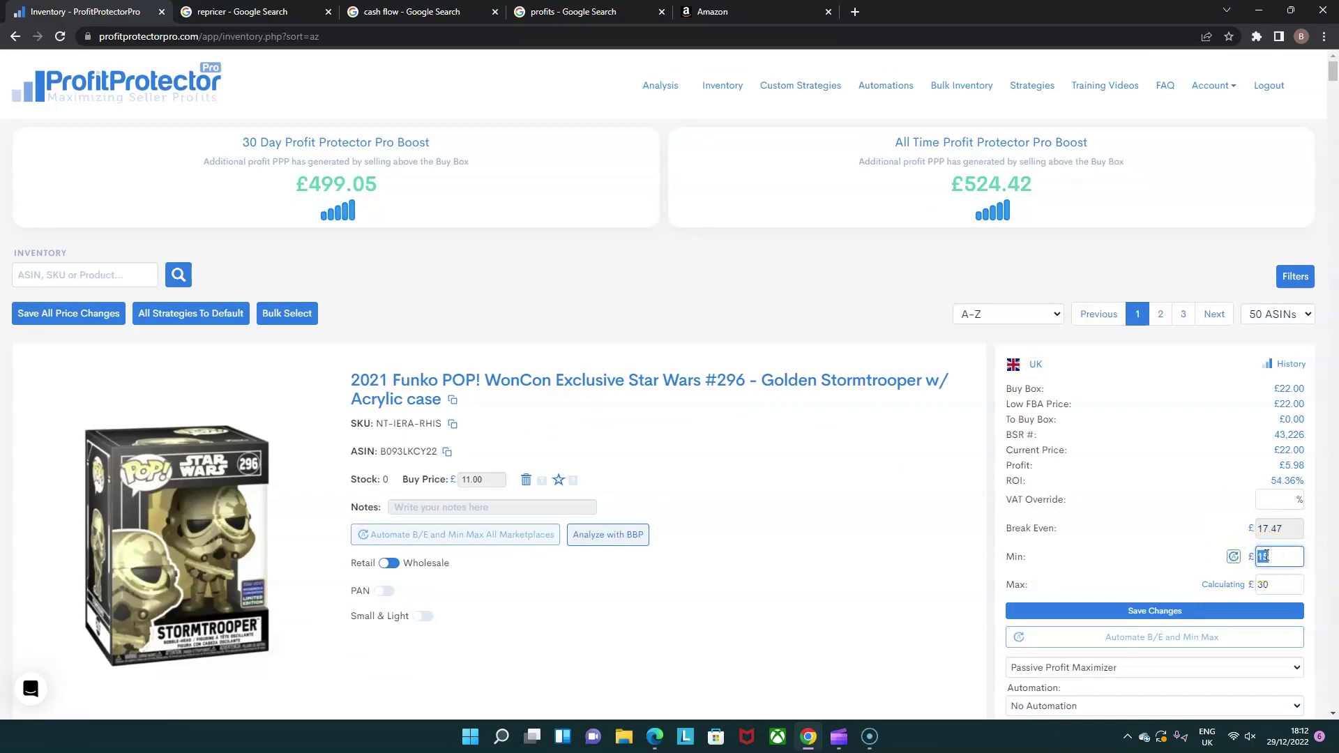
{"action": "scroll", "coordinate": [1145, 551], "scroll_direction": "down", "scroll_amount": 1}
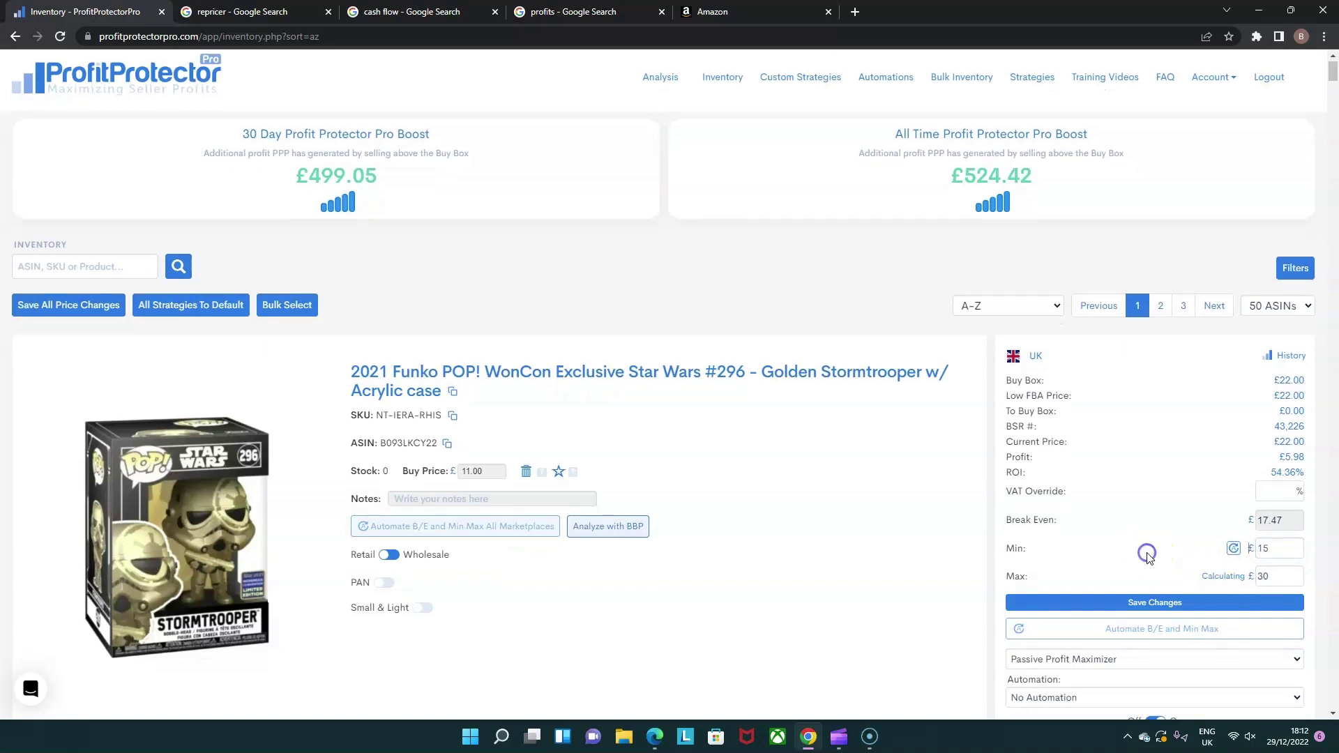
{"action": "left_click", "coordinate": [1164, 541]}
Look through the listing's repricing strategy options and read the Super Aggressive Dominator description on the Strategies page
{"action": "left_click", "coordinate": [1109, 589]}
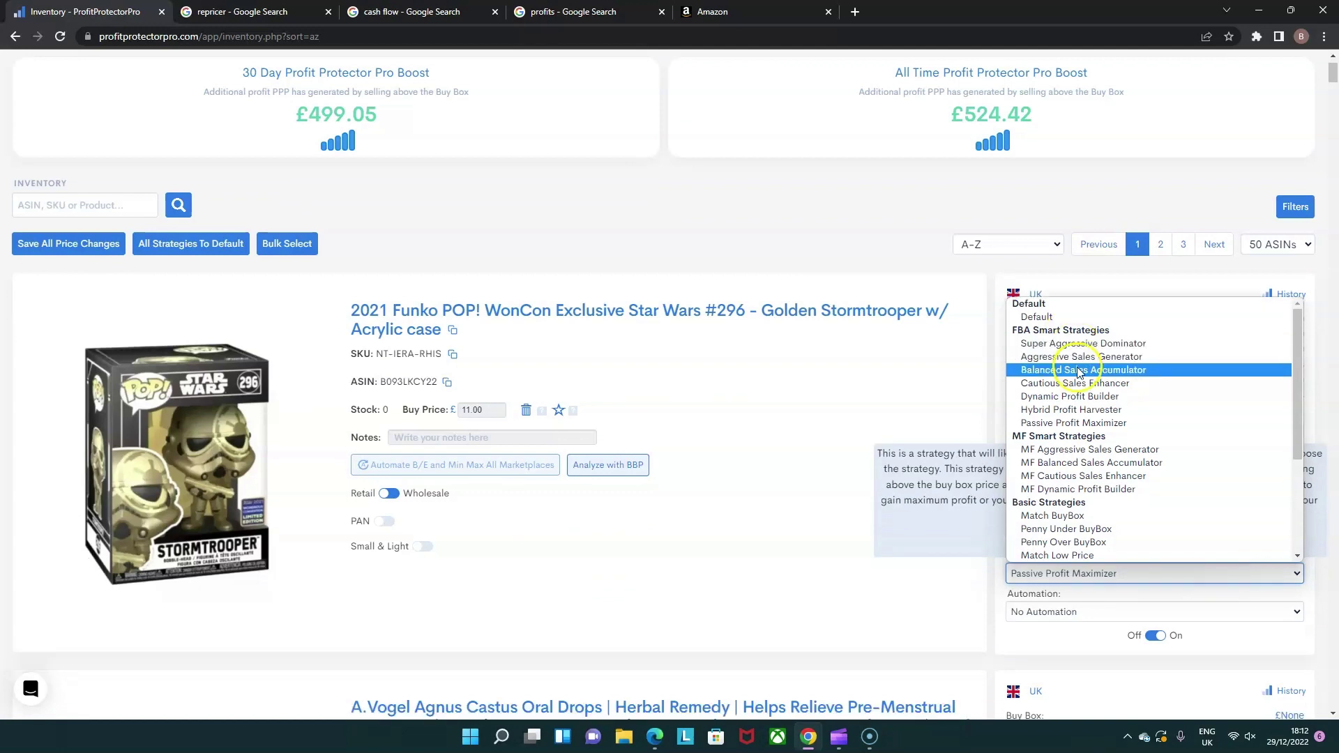
{"action": "left_click", "coordinate": [818, 396]}
{"action": "scroll", "coordinate": [818, 396], "scroll_direction": "up", "scroll_amount": 1}
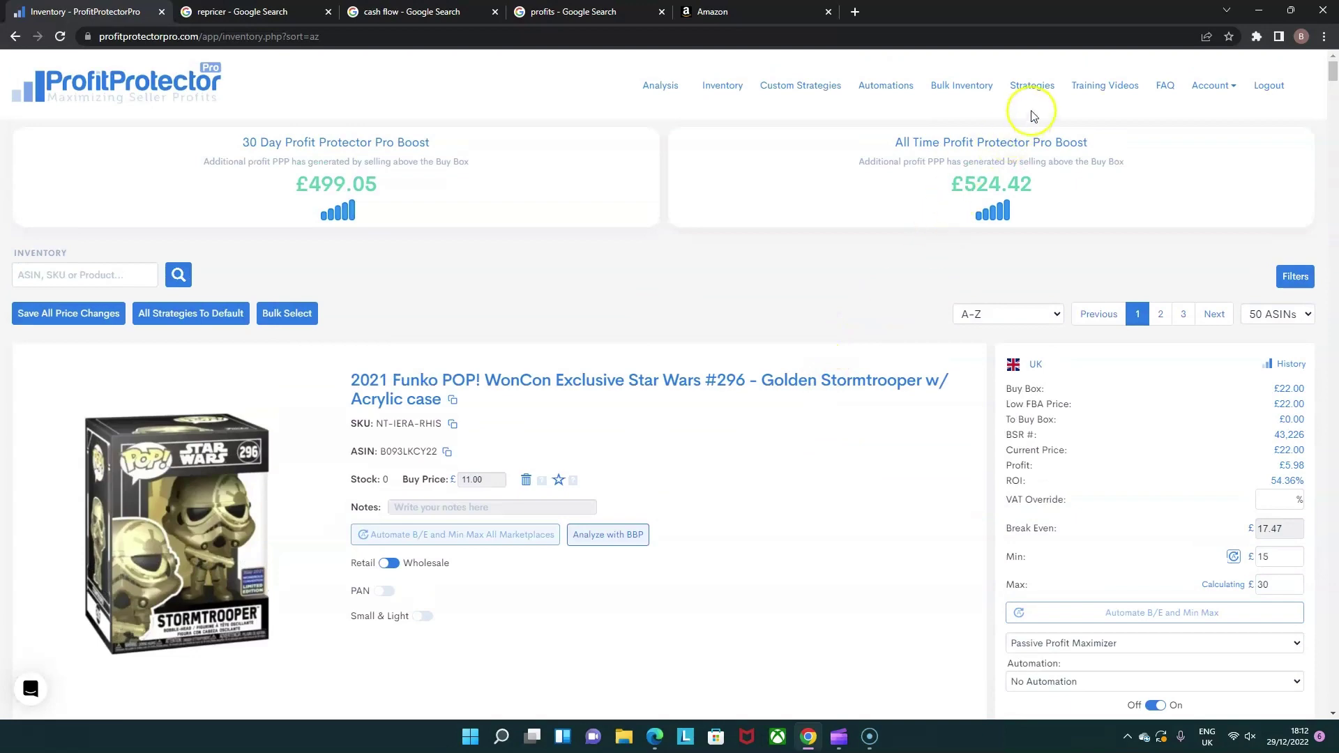
{"action": "left_click", "coordinate": [1038, 87]}
{"action": "scroll", "coordinate": [672, 417], "scroll_direction": "down", "scroll_amount": 3}
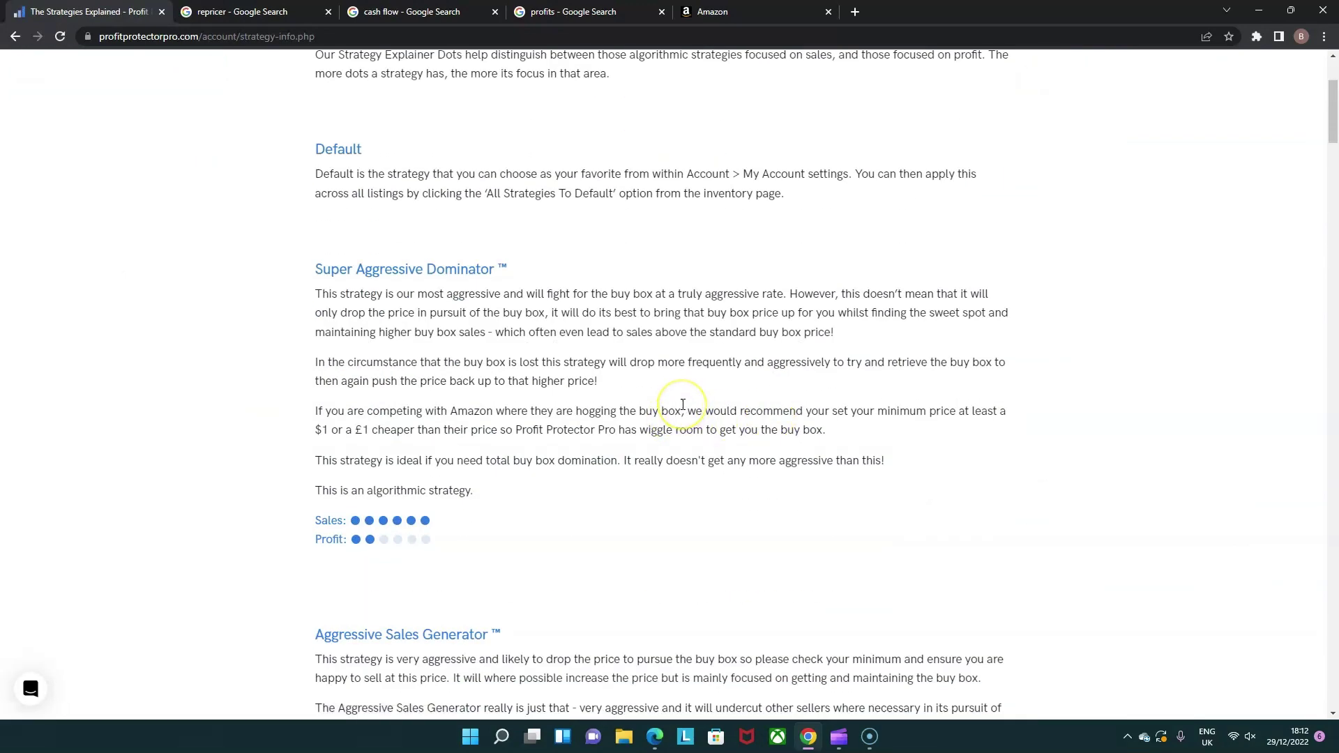
{"action": "scroll", "coordinate": [434, 328], "scroll_direction": "down", "scroll_amount": 1}
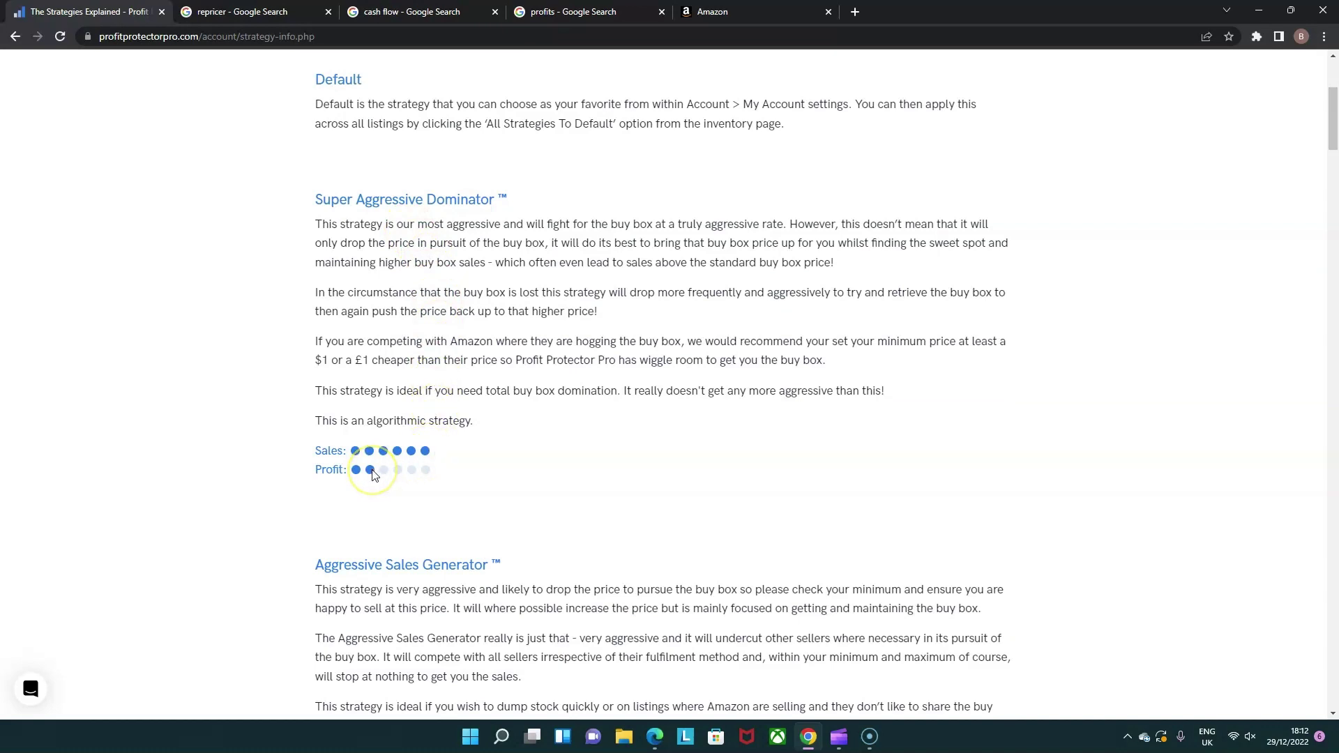
{"action": "scroll", "coordinate": [372, 469], "scroll_direction": "up", "scroll_amount": 1}
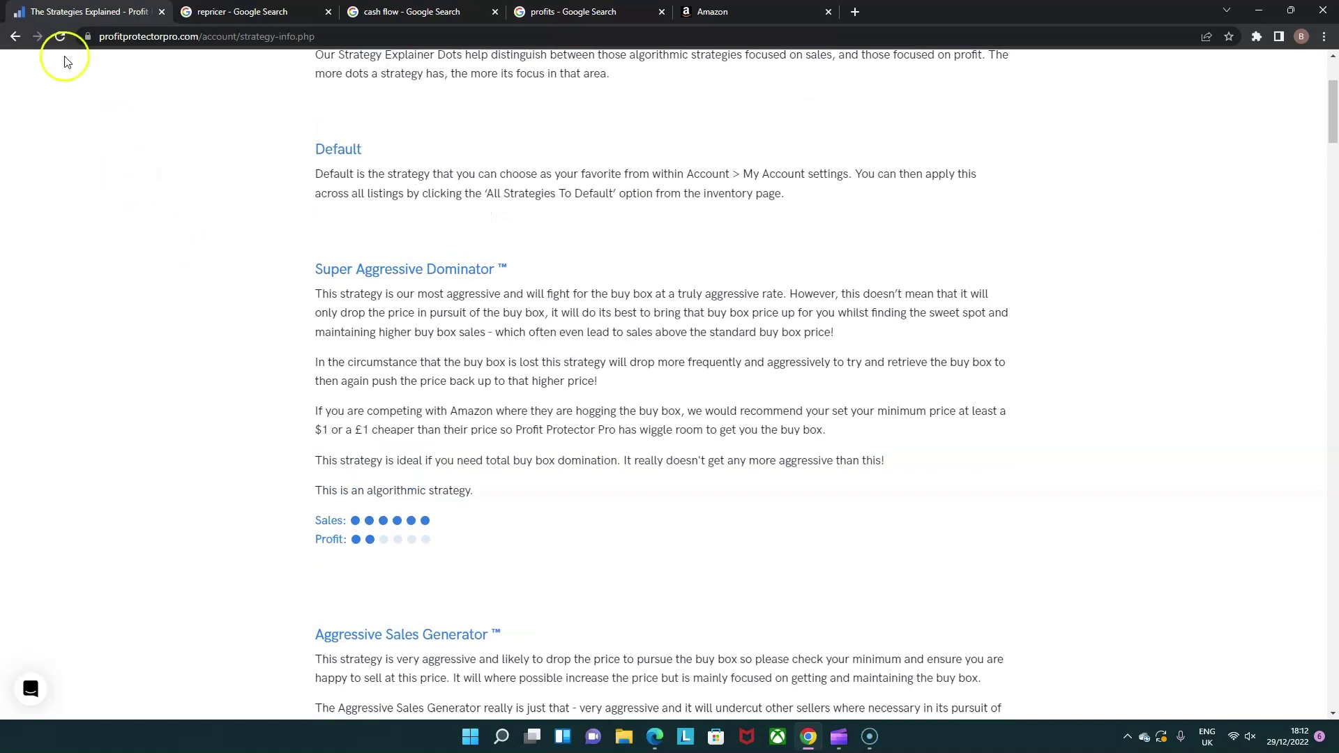
{"action": "left_click", "coordinate": [15, 36]}
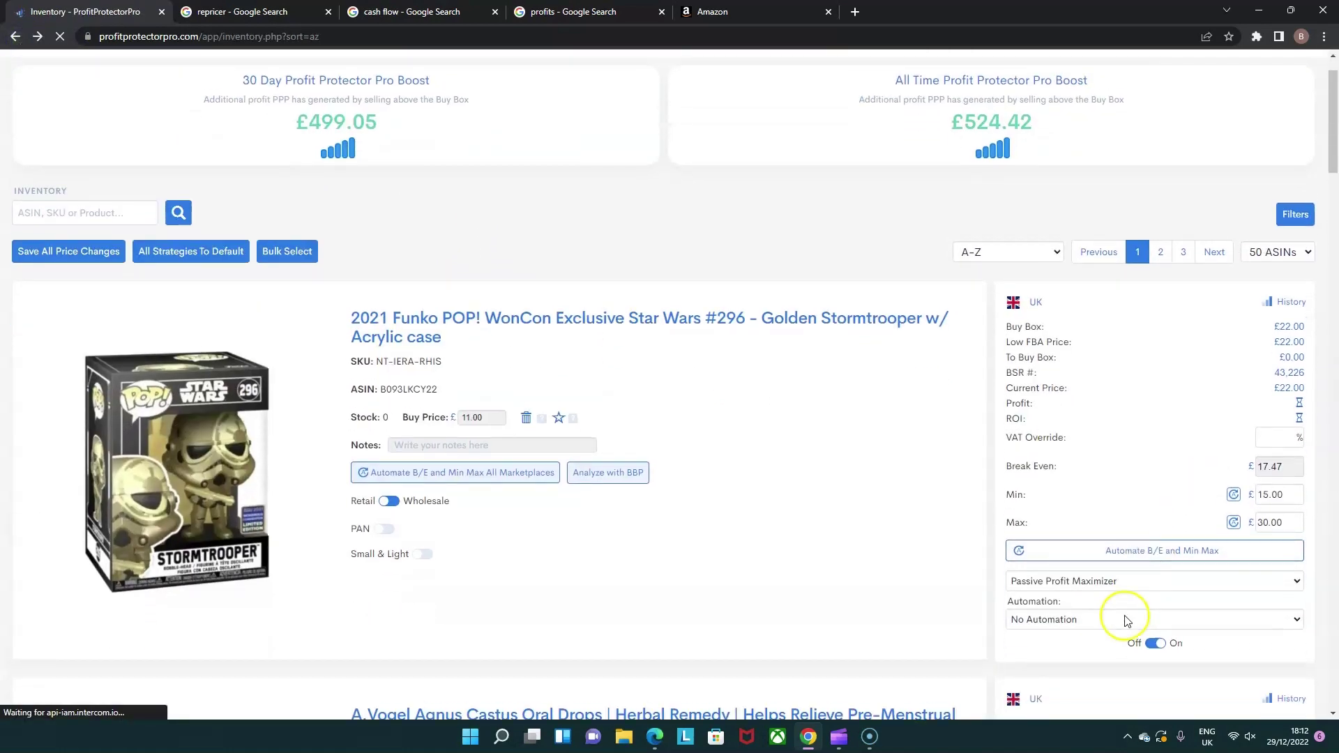
Set the Golden Stormtrooper listing's repricing strategy to Super Aggressive Dominator and select its minimum price
{"action": "left_click", "coordinate": [1123, 576]}
{"action": "left_click", "coordinate": [900, 393]}
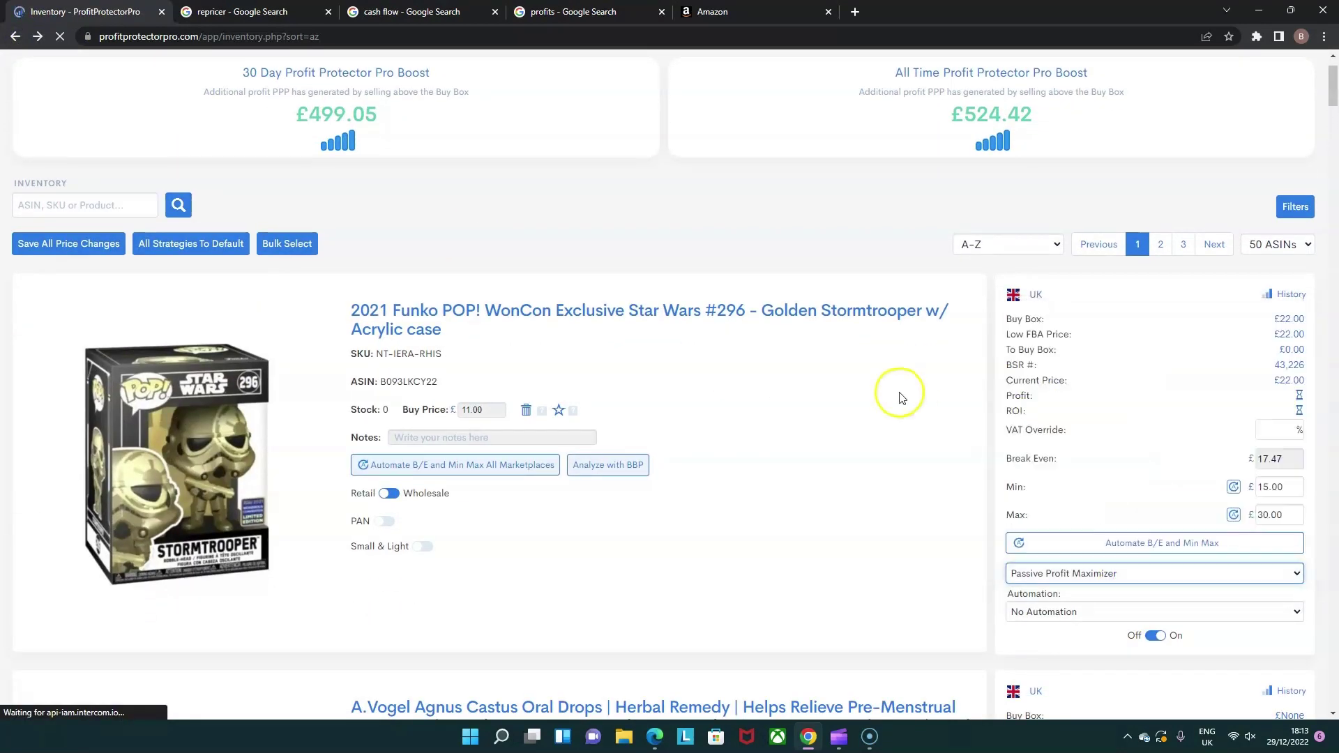
{"action": "left_click", "coordinate": [1132, 576]}
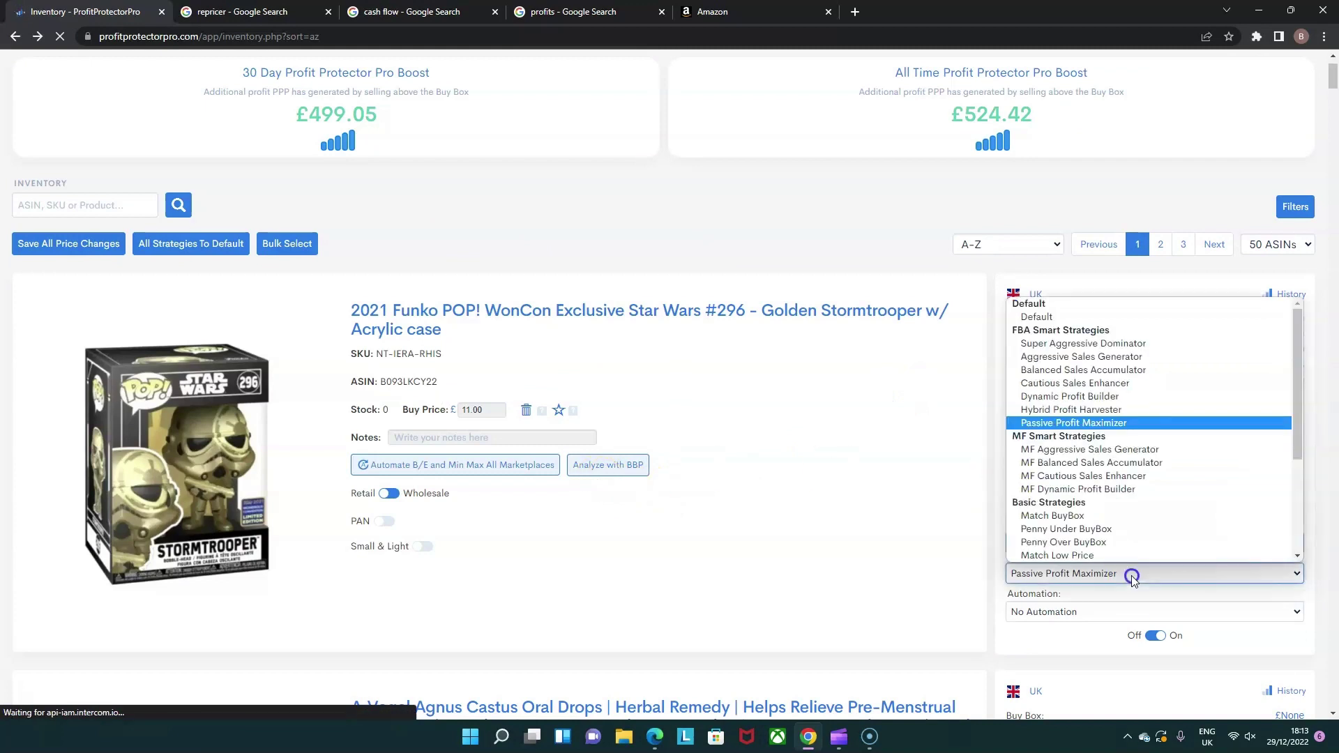
{"action": "left_click", "coordinate": [1089, 344]}
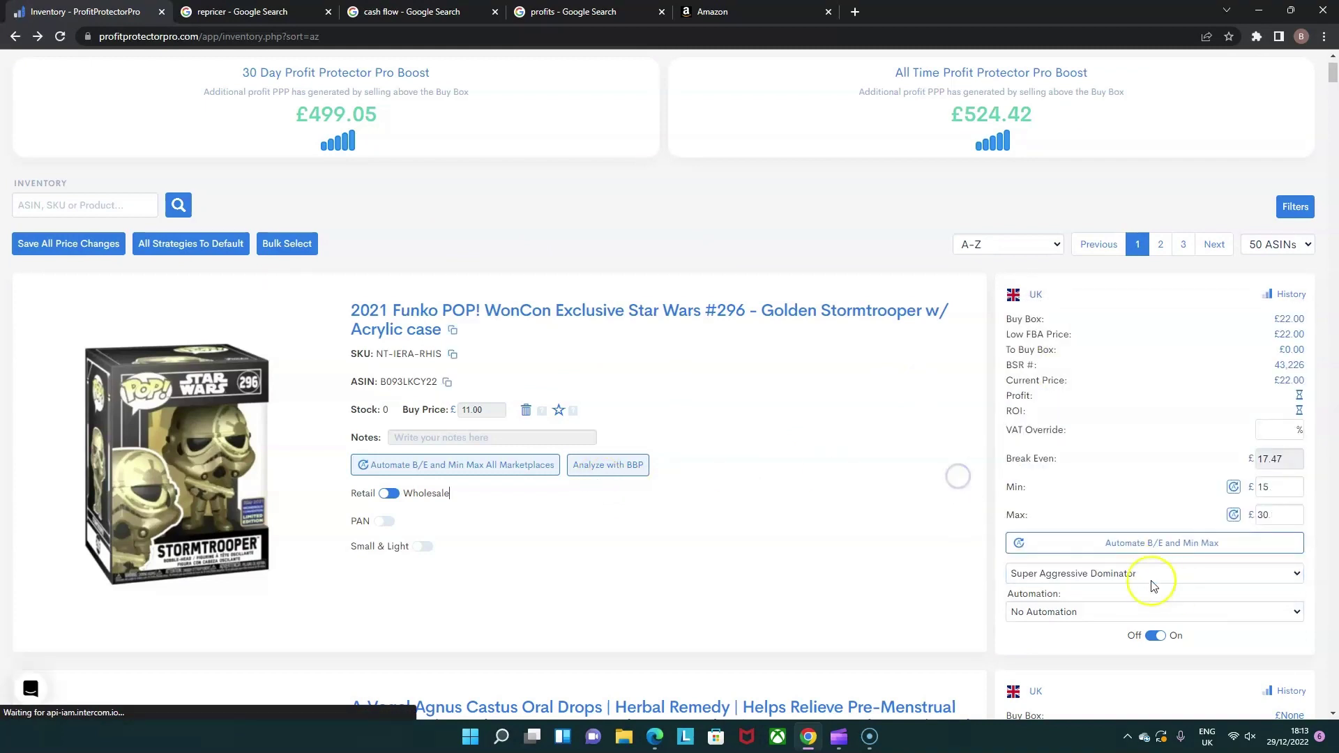
{"action": "double_click", "coordinate": [1284, 488]}
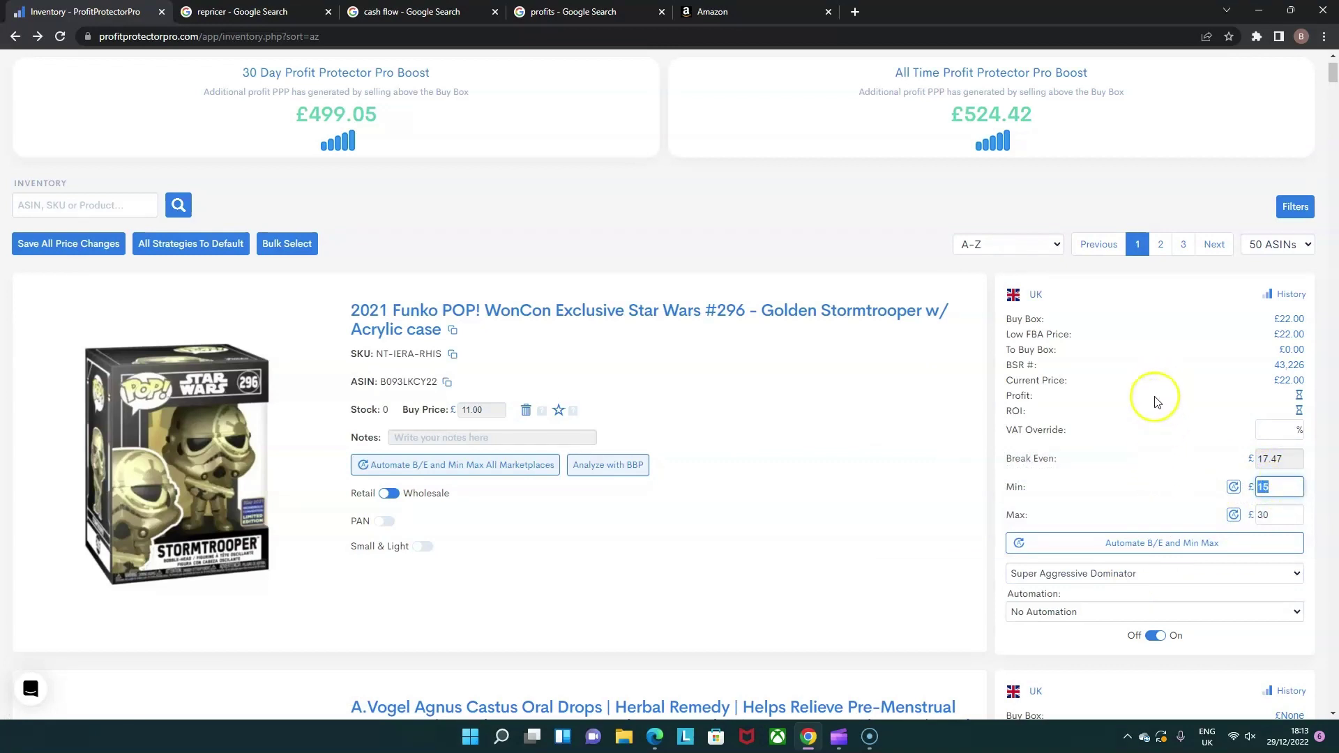
Save the Golden Stormtrooper listing's price settings and compare its minimum price with the Buy Box price
{"action": "left_click", "coordinate": [1284, 331]}
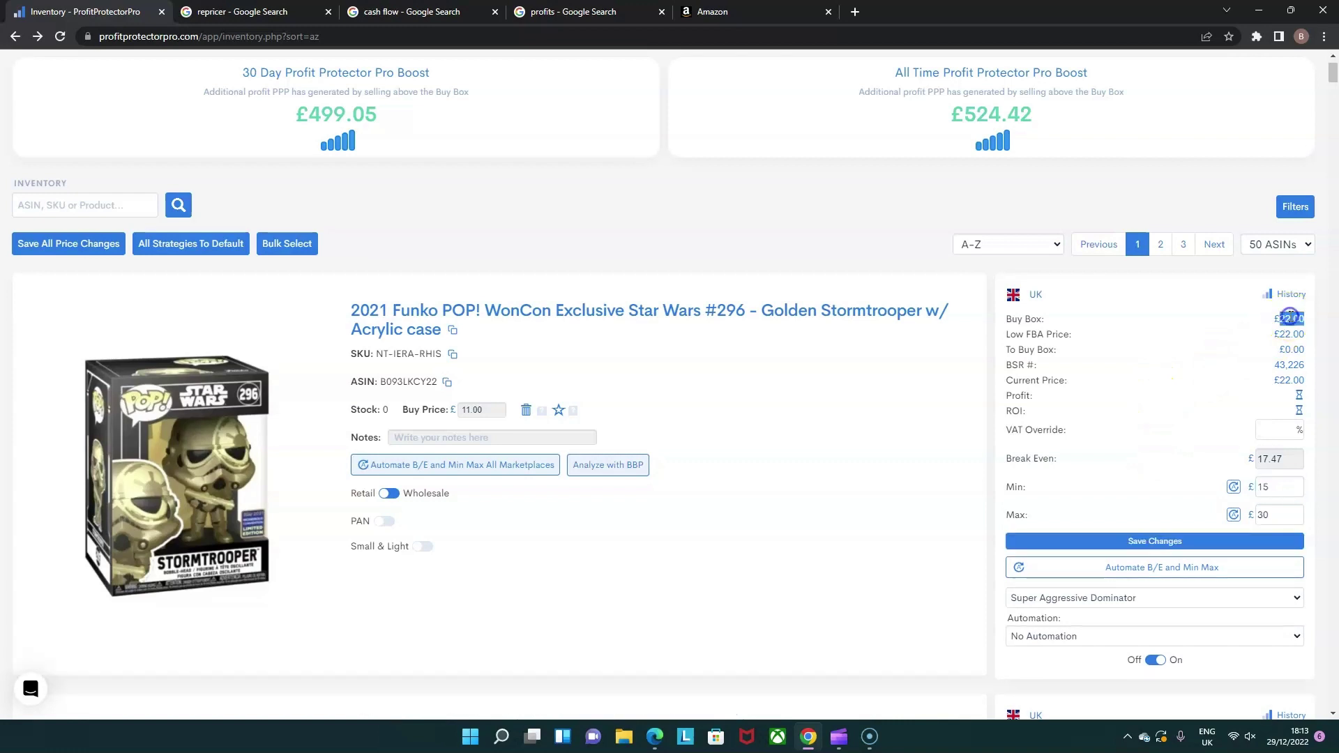
{"action": "left_click", "coordinate": [1182, 542]}
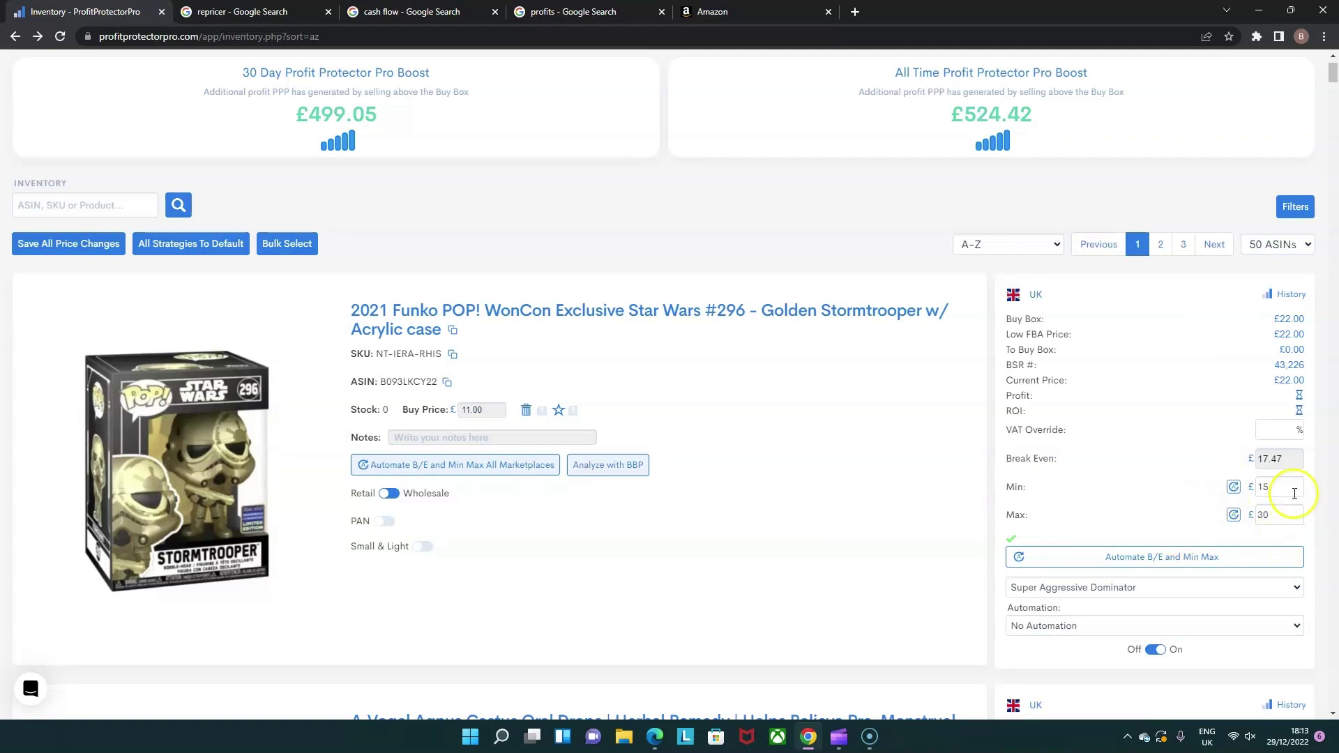
{"action": "right_click", "coordinate": [1284, 488]}
{"action": "left_click", "coordinate": [1185, 511]}
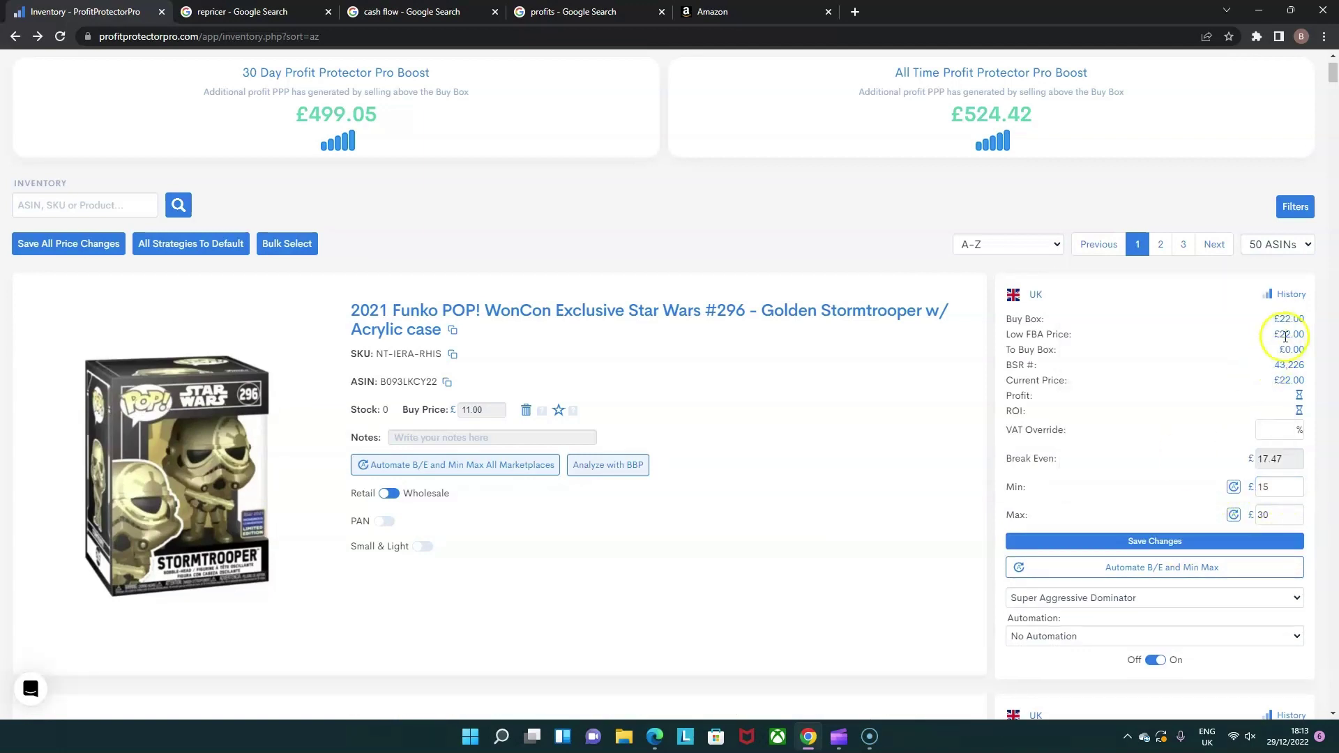
{"action": "left_click", "coordinate": [1183, 353]}
{"action": "double_click", "coordinate": [1272, 486]}
{"action": "left_click", "coordinate": [1147, 509]}
{"action": "double_click", "coordinate": [1273, 486]}
{"action": "left_click", "coordinate": [1102, 487]}
Open the strategy explanations and compare the sales and profit ratings from Aggressive Sales Generator through Dynamic Profit Builder
{"action": "scroll", "coordinate": [569, 209], "scroll_direction": "up", "scroll_amount": 1}
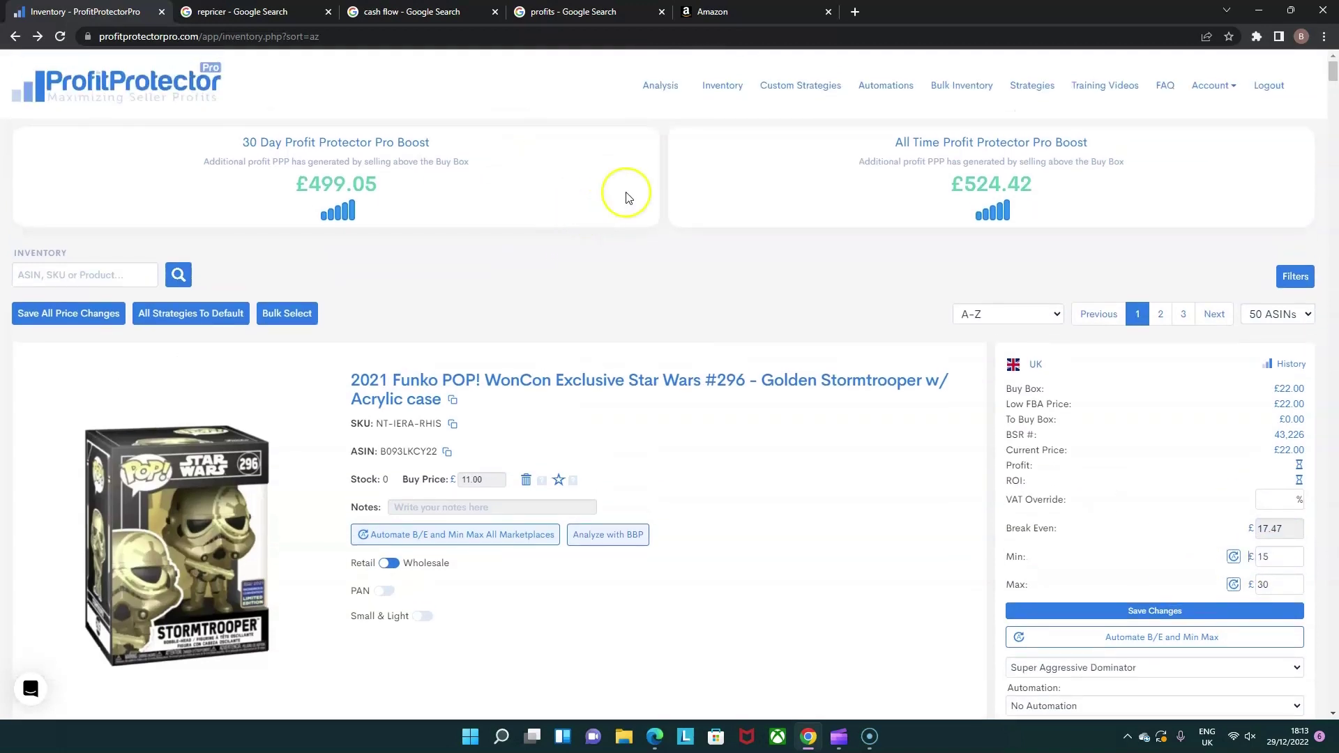
{"action": "left_click", "coordinate": [1014, 98]}
{"action": "scroll", "coordinate": [683, 338], "scroll_direction": "down", "scroll_amount": 5}
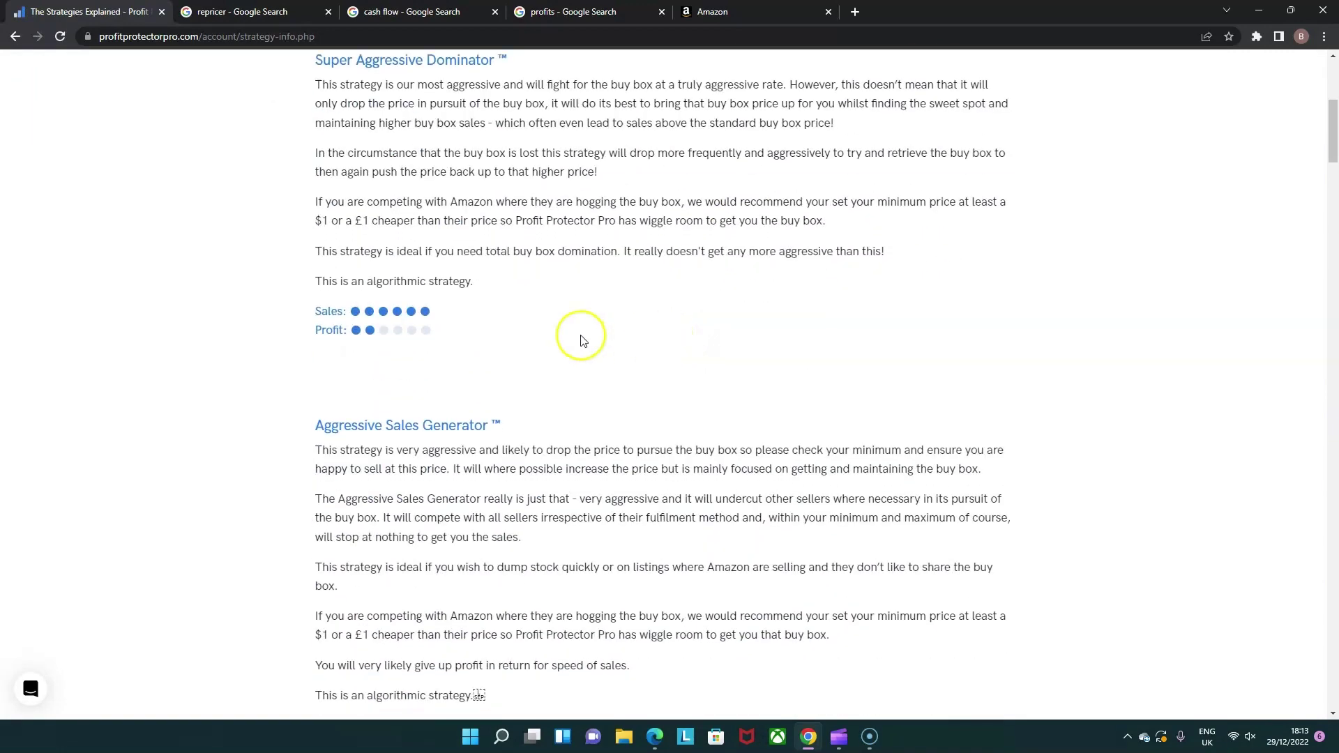
{"action": "scroll", "coordinate": [583, 341], "scroll_direction": "down", "scroll_amount": 2}
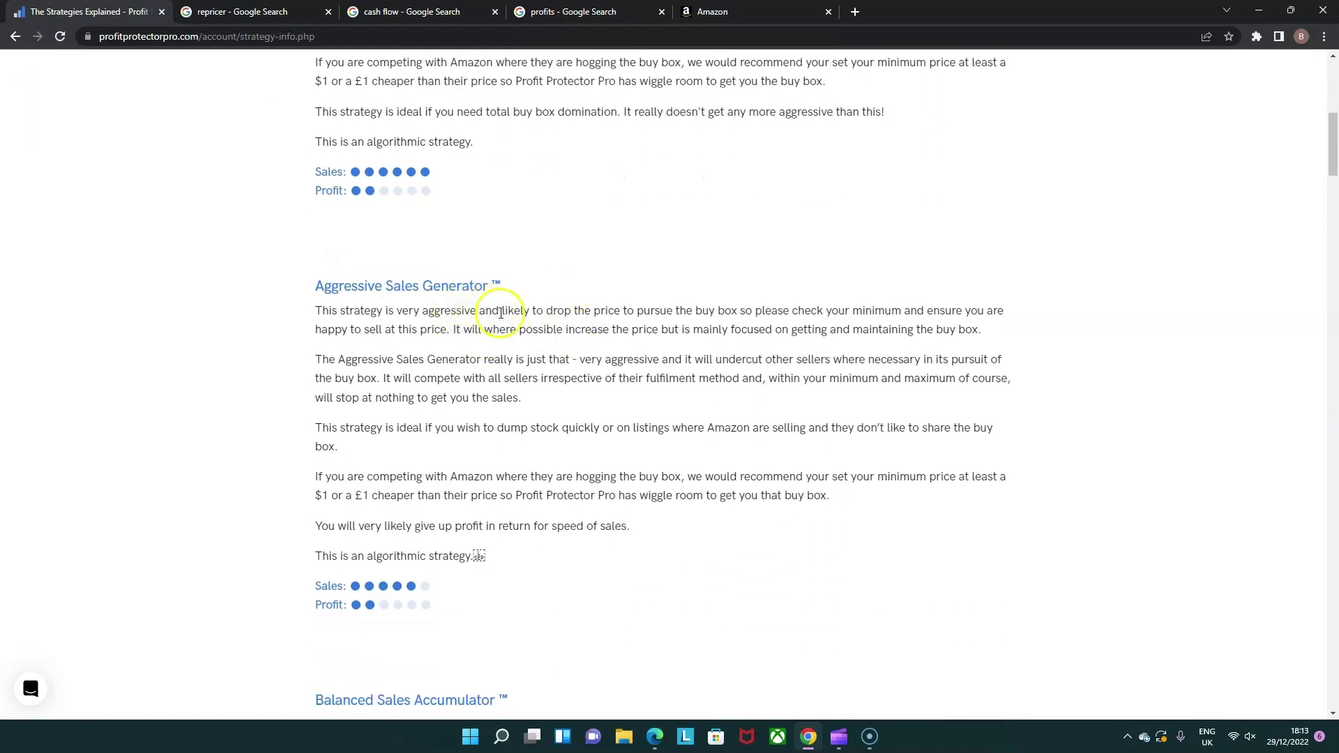
{"action": "scroll", "coordinate": [376, 307], "scroll_direction": "down", "scroll_amount": 1}
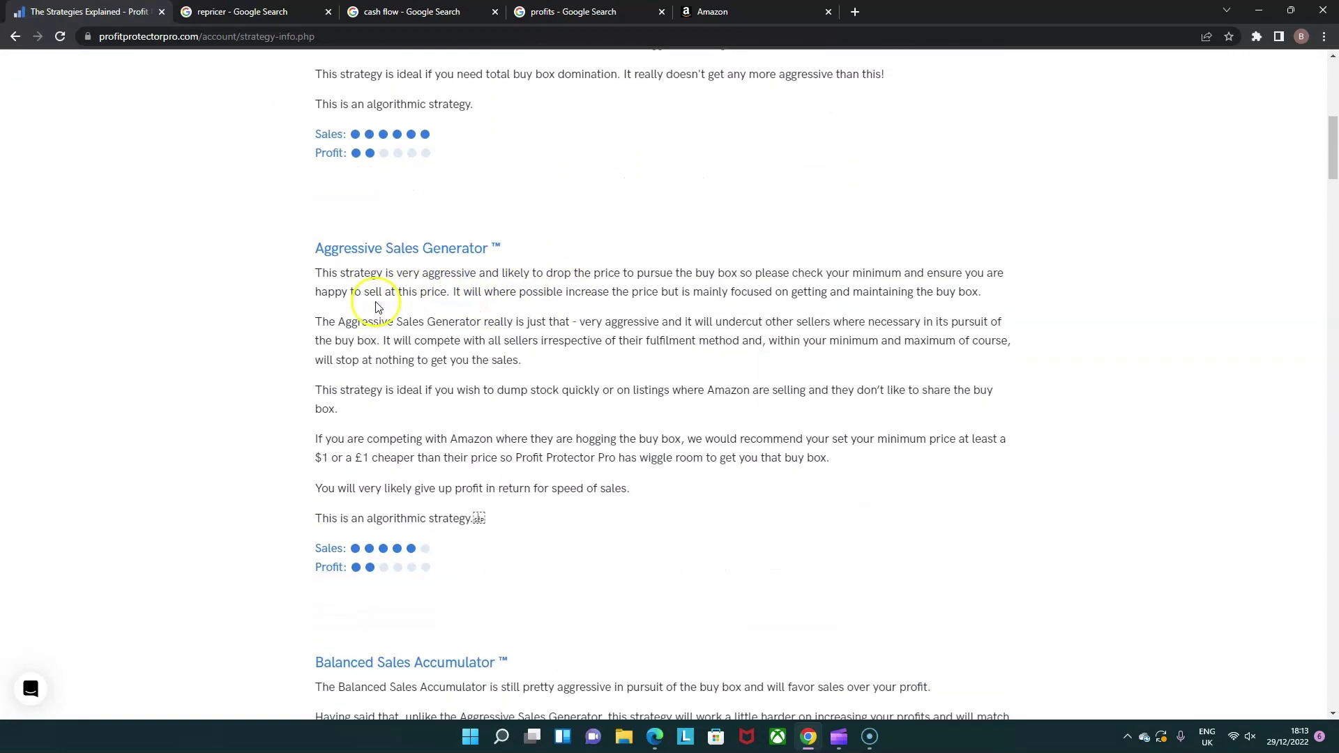
{"action": "scroll", "coordinate": [375, 307], "scroll_direction": "down", "scroll_amount": 1}
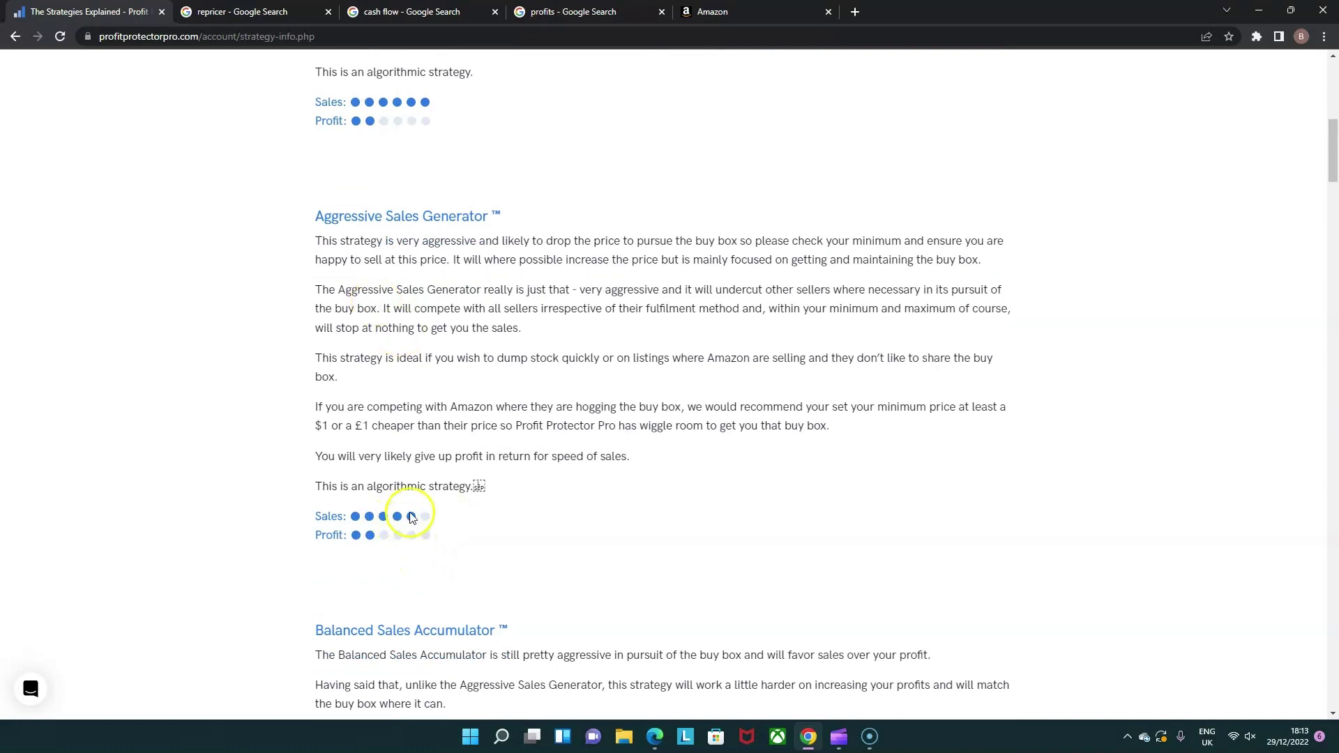
{"action": "scroll", "coordinate": [411, 518], "scroll_direction": "down", "scroll_amount": 5}
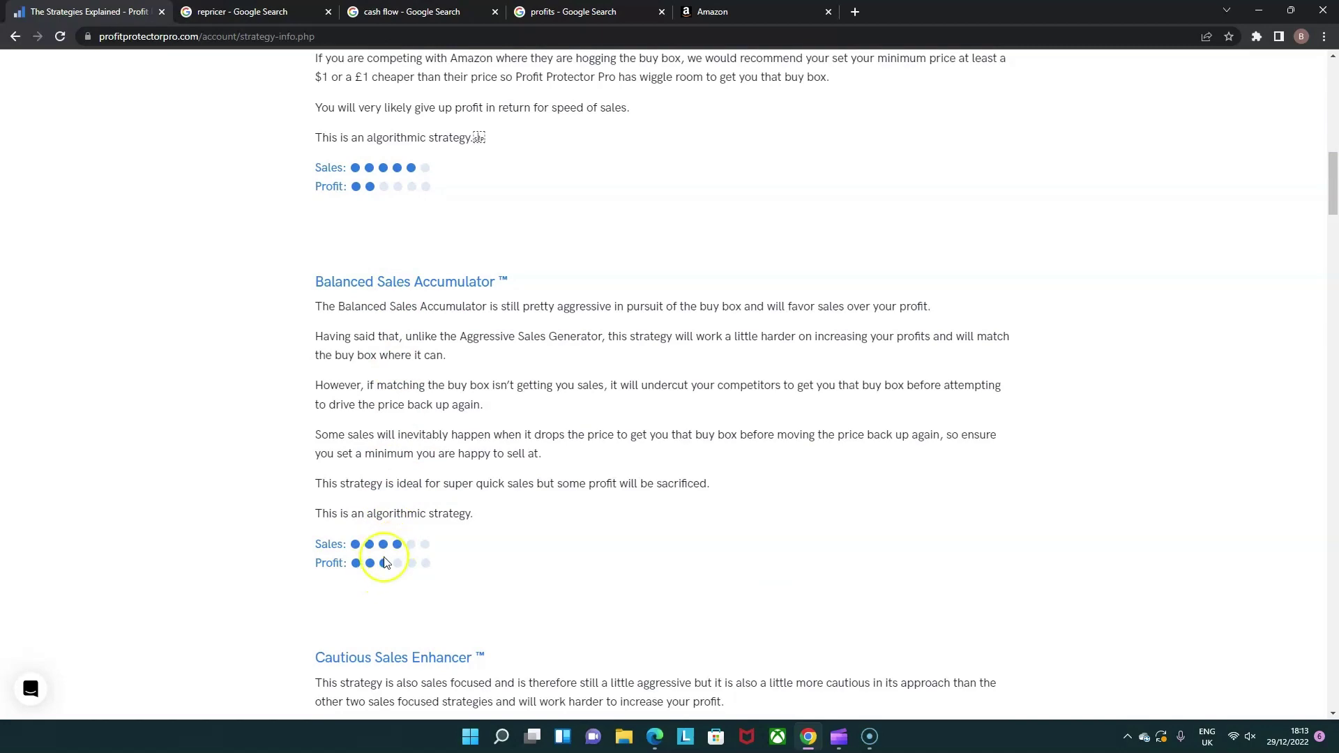
{"action": "scroll", "coordinate": [390, 565], "scroll_direction": "down", "scroll_amount": 5}
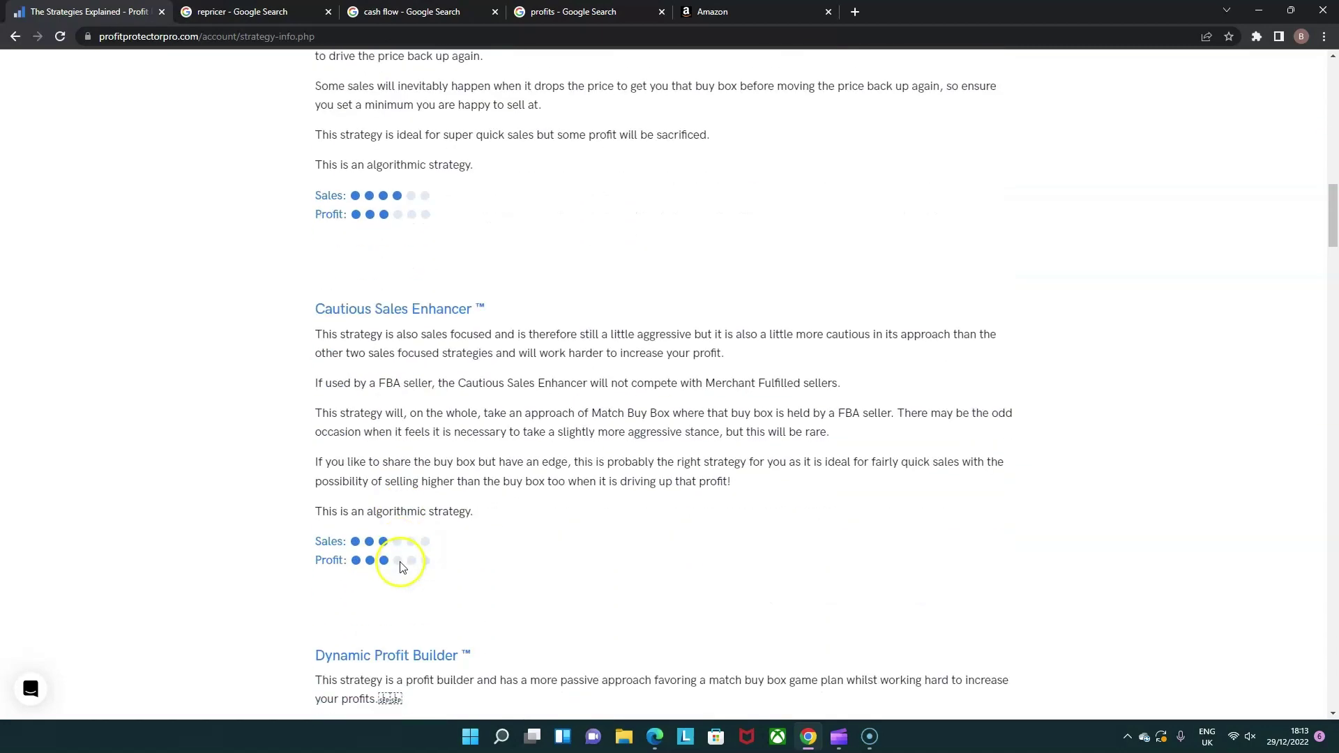
{"action": "scroll", "coordinate": [419, 460], "scroll_direction": "down", "scroll_amount": 1}
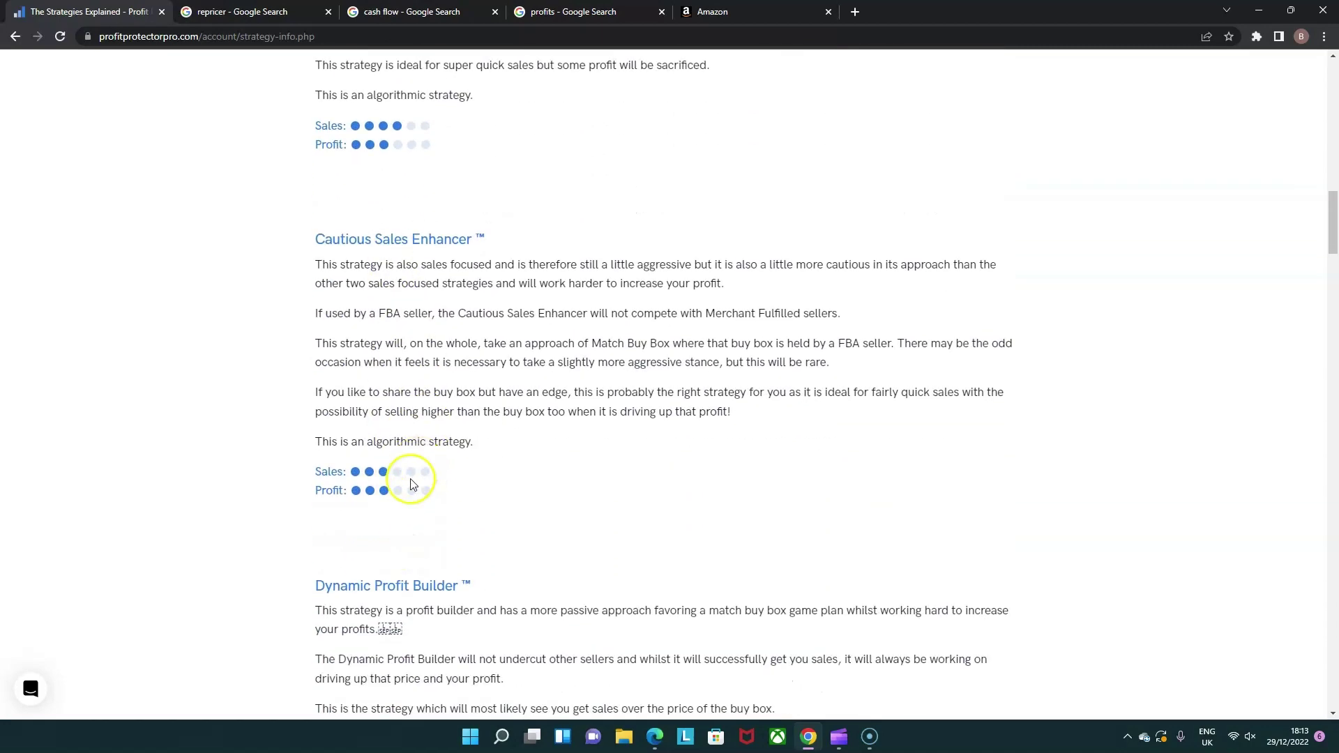
{"action": "scroll", "coordinate": [413, 483], "scroll_direction": "down", "scroll_amount": 5}
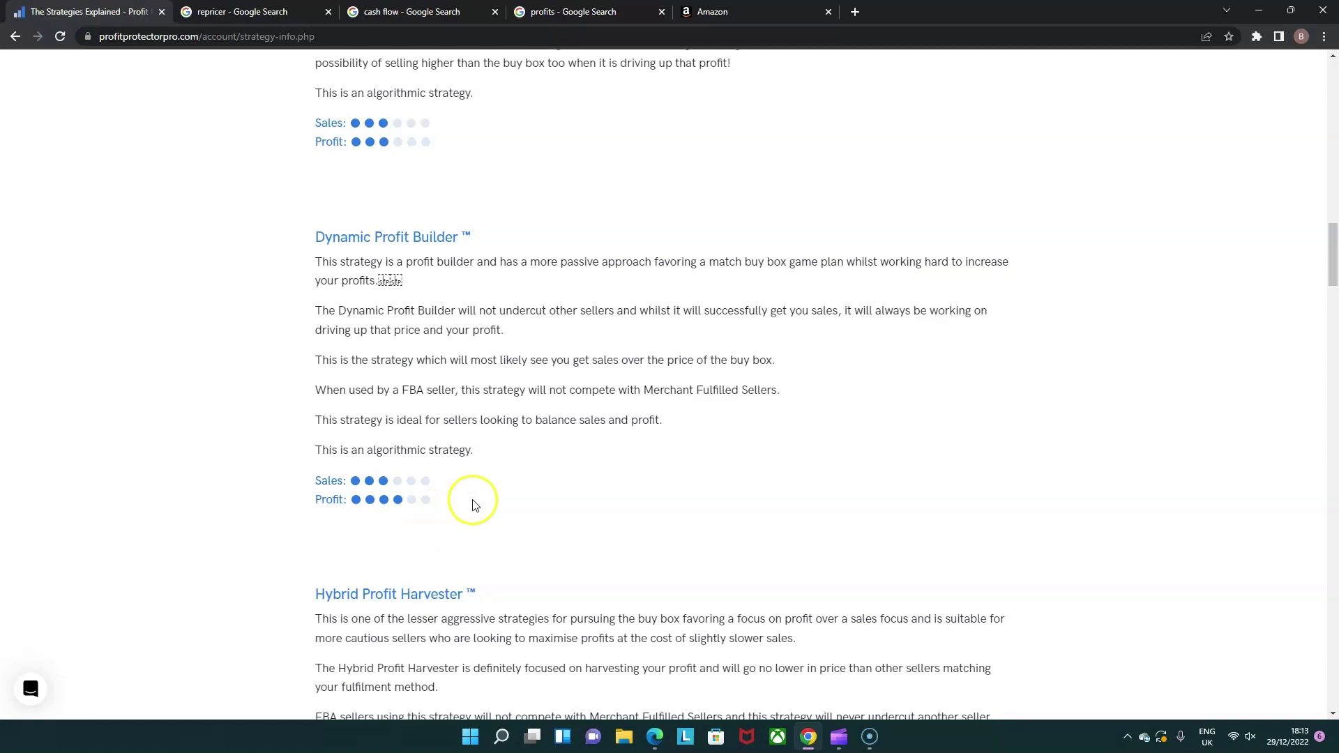
Return to the inventory and examine the 30 Day Profit Protector Pro Boost amount
{"action": "scroll", "coordinate": [496, 494], "scroll_direction": "up", "scroll_amount": 3}
{"action": "scroll", "coordinate": [496, 496], "scroll_direction": "up", "scroll_amount": 20}
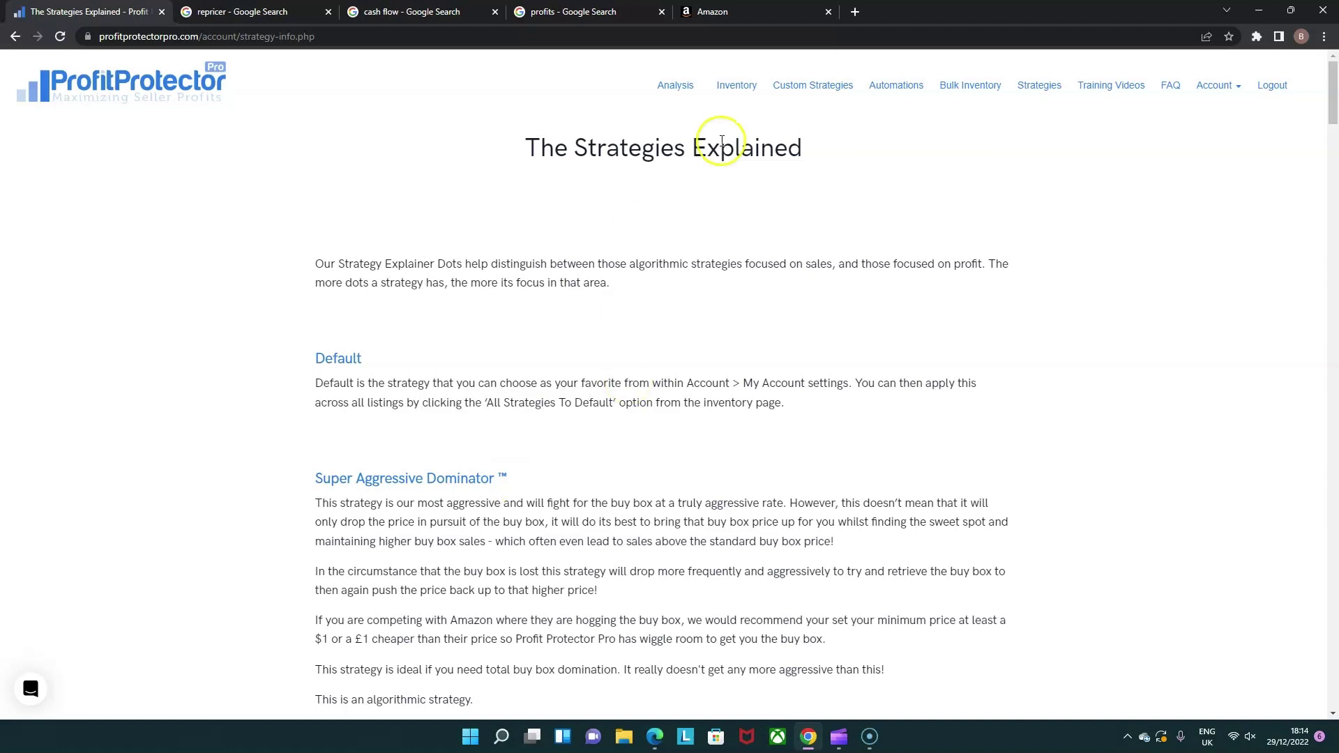
{"action": "left_click", "coordinate": [202, 90]}
{"action": "left_click_drag", "start_coordinate": [305, 175], "coordinate": [341, 180]}
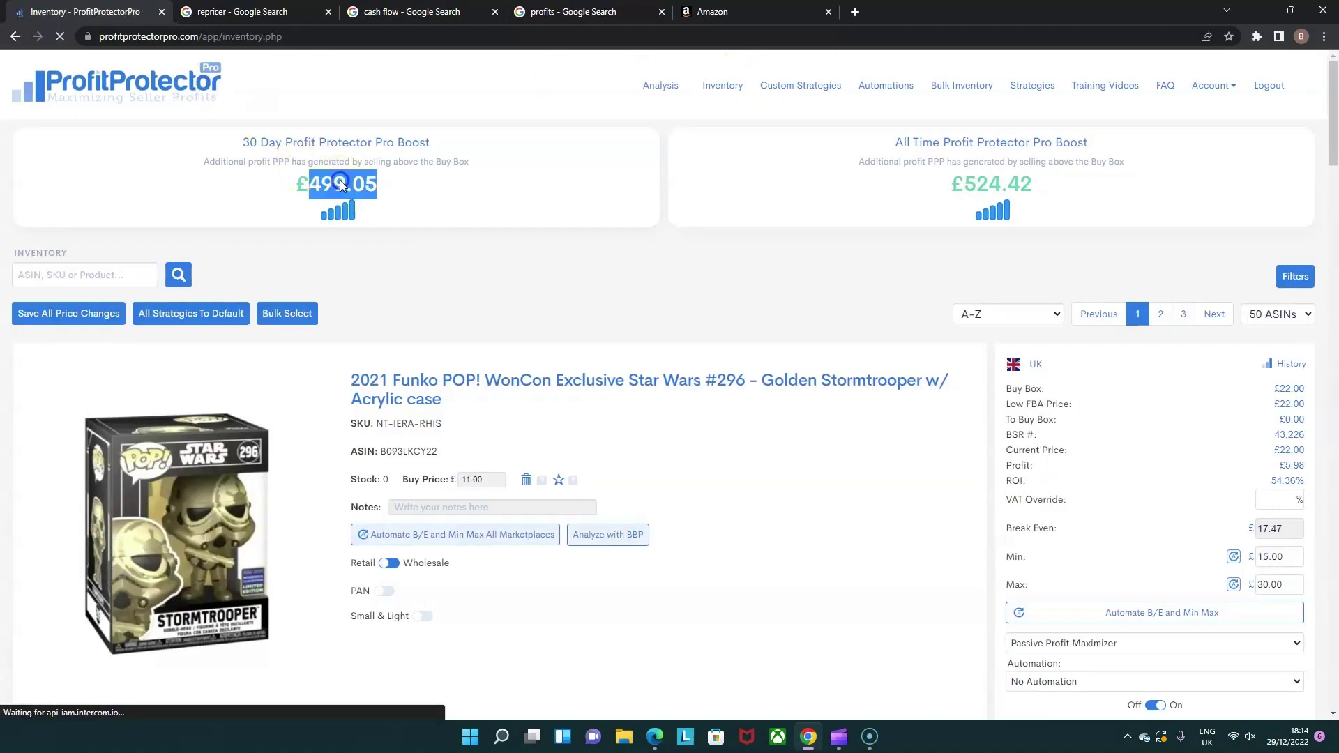
{"action": "left_click", "coordinate": [440, 266]}
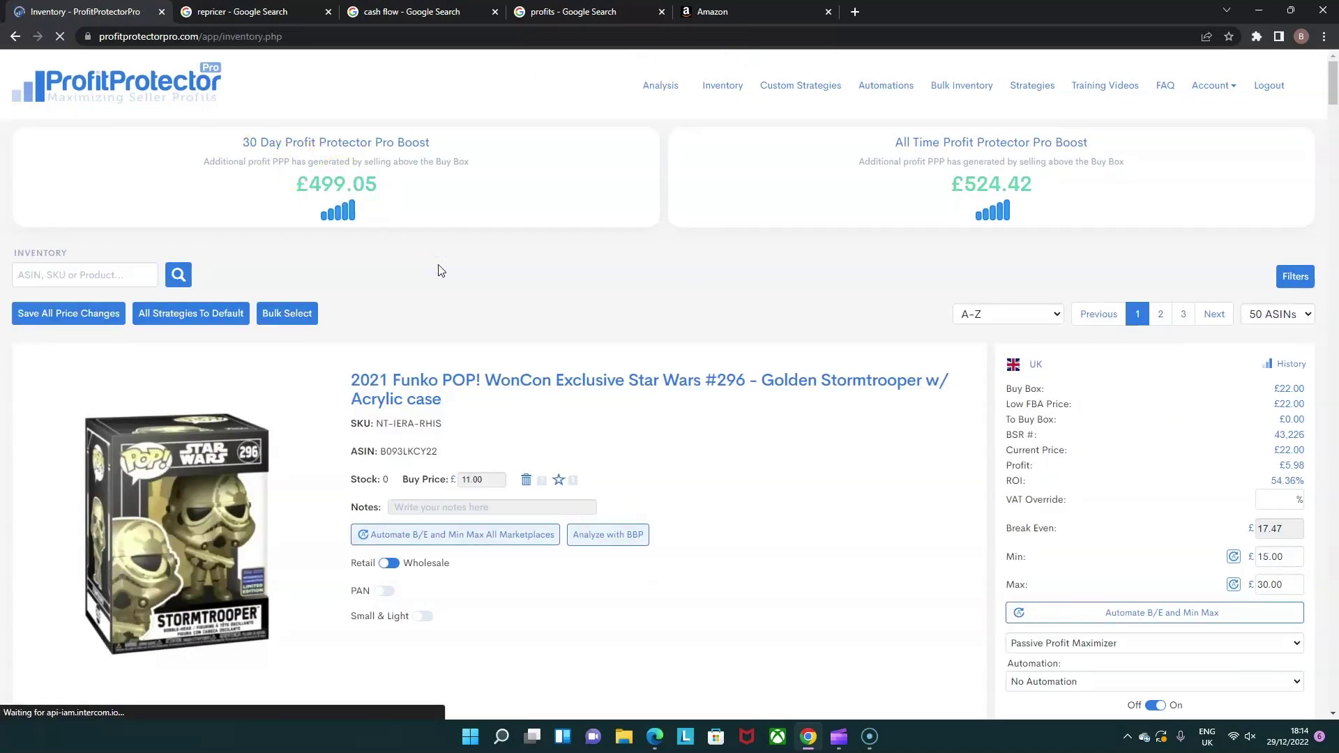